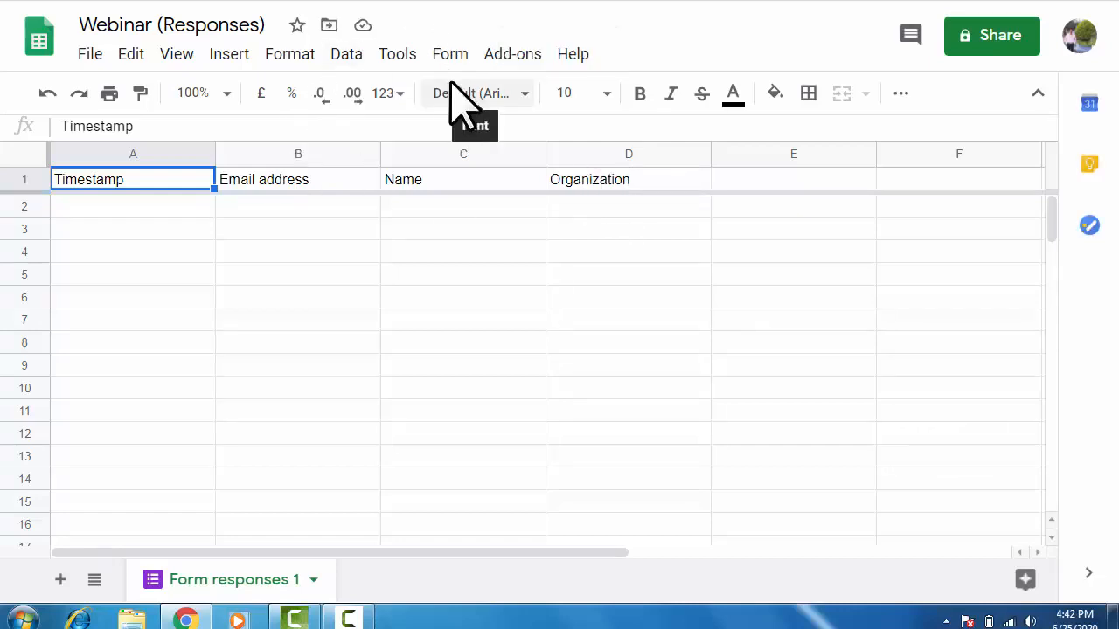
left_click(512, 54)
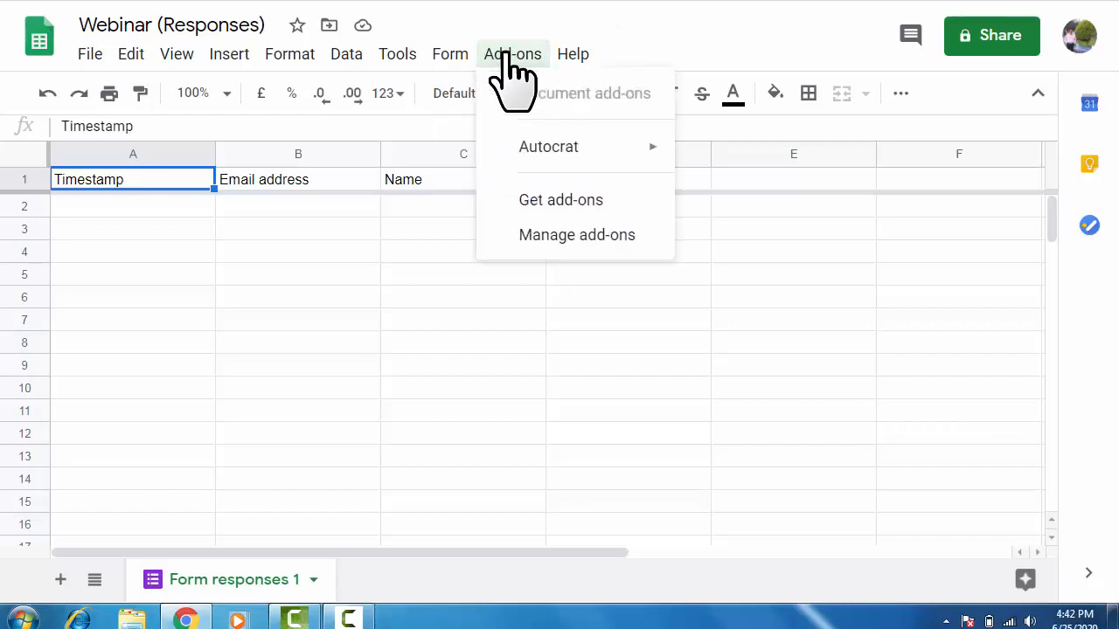
left_click(552, 200)
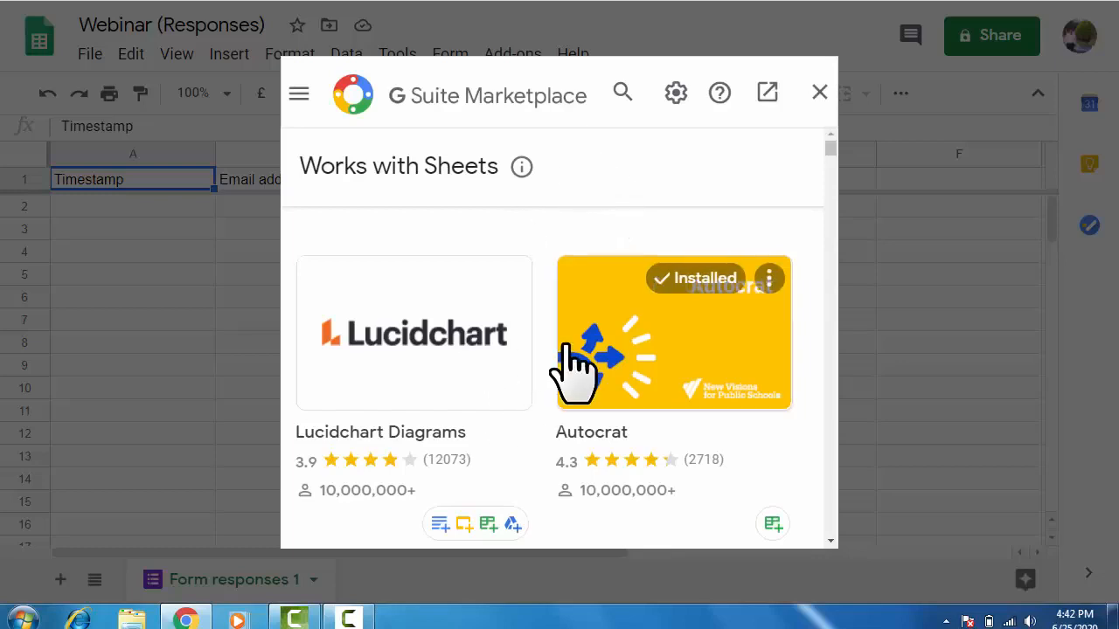
left_click(620, 92)
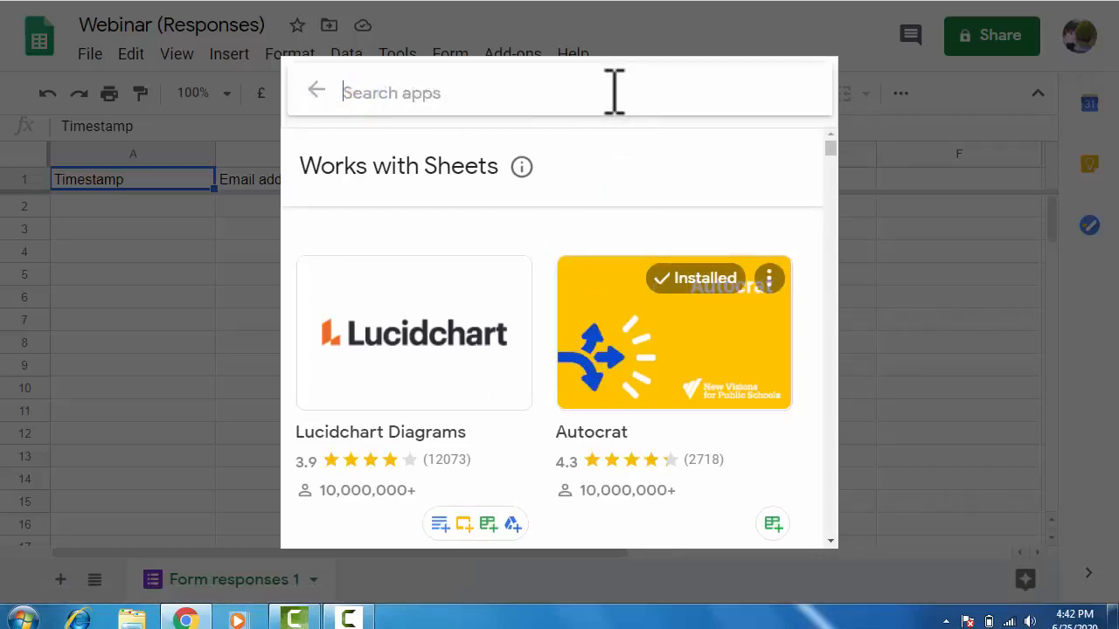
type("autocr")
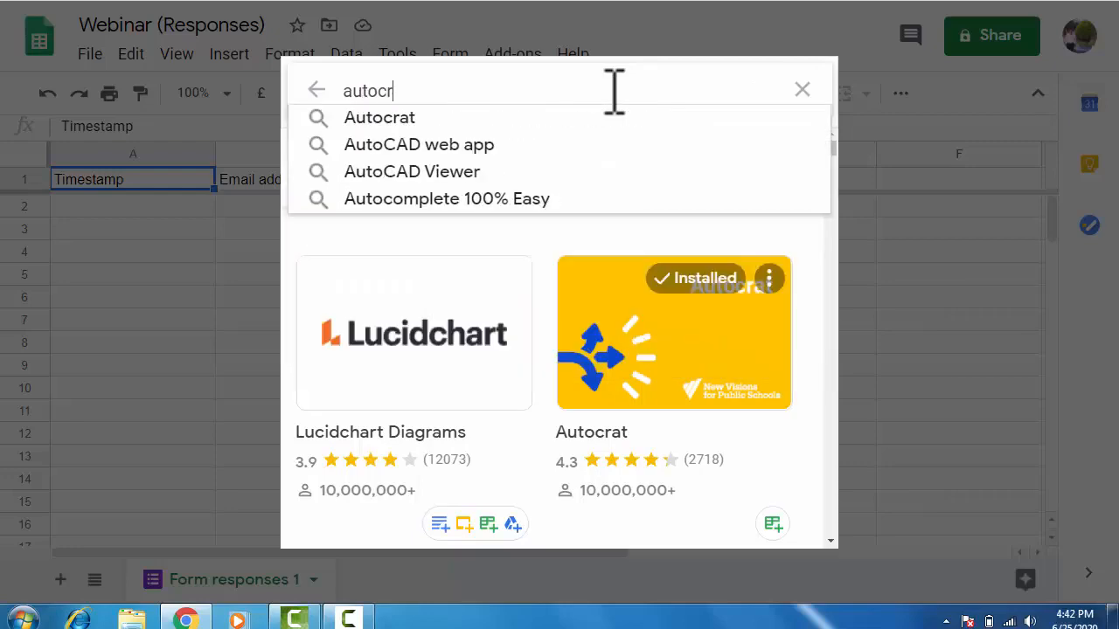
type("at")
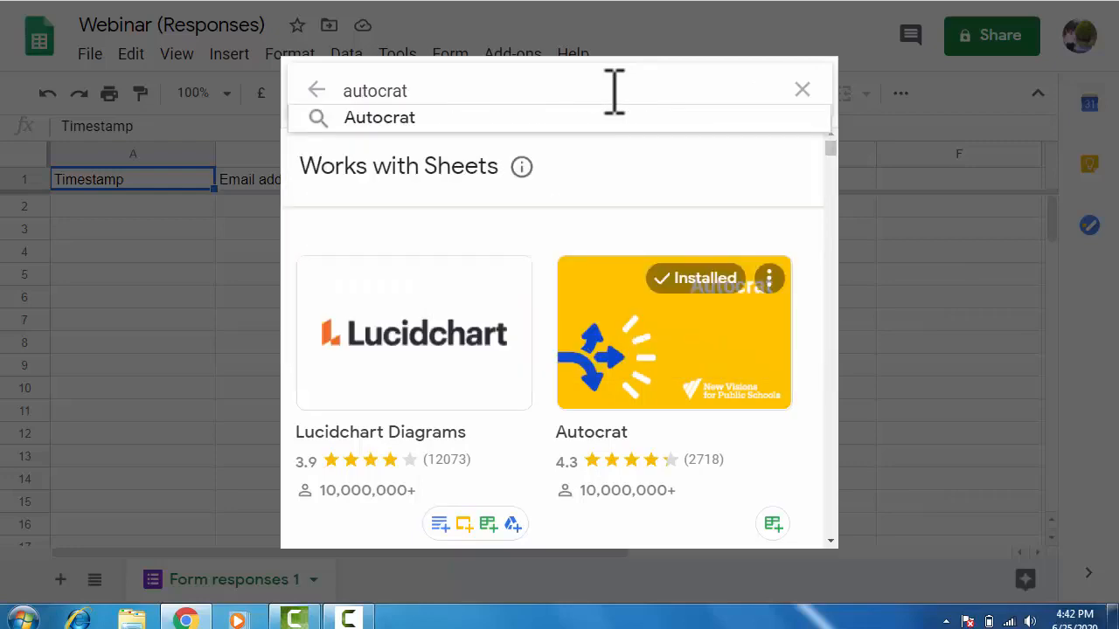
left_click(572, 118)
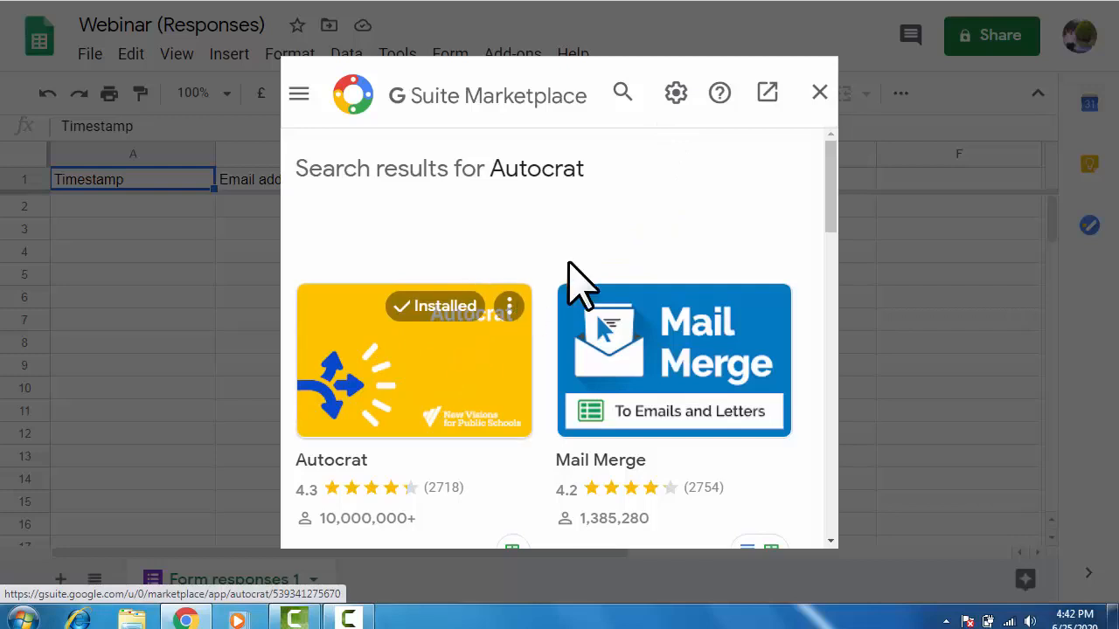
left_click(817, 94)
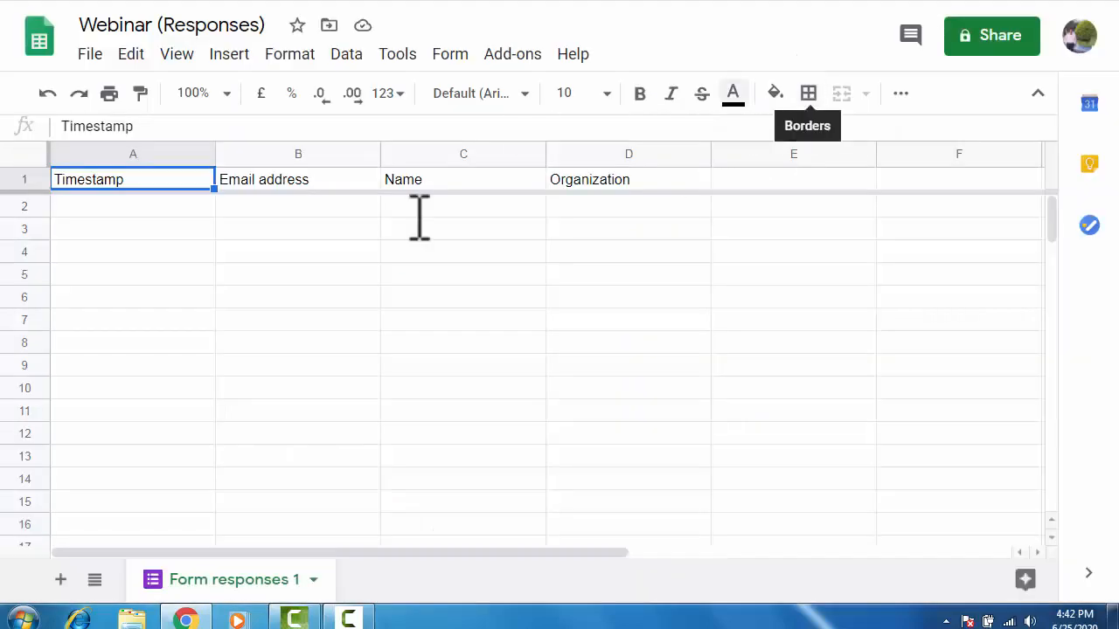
Launch AutoCrat from the Add-ons menu to open its job panel.
left_click(512, 54)
mouse_move(550, 150)
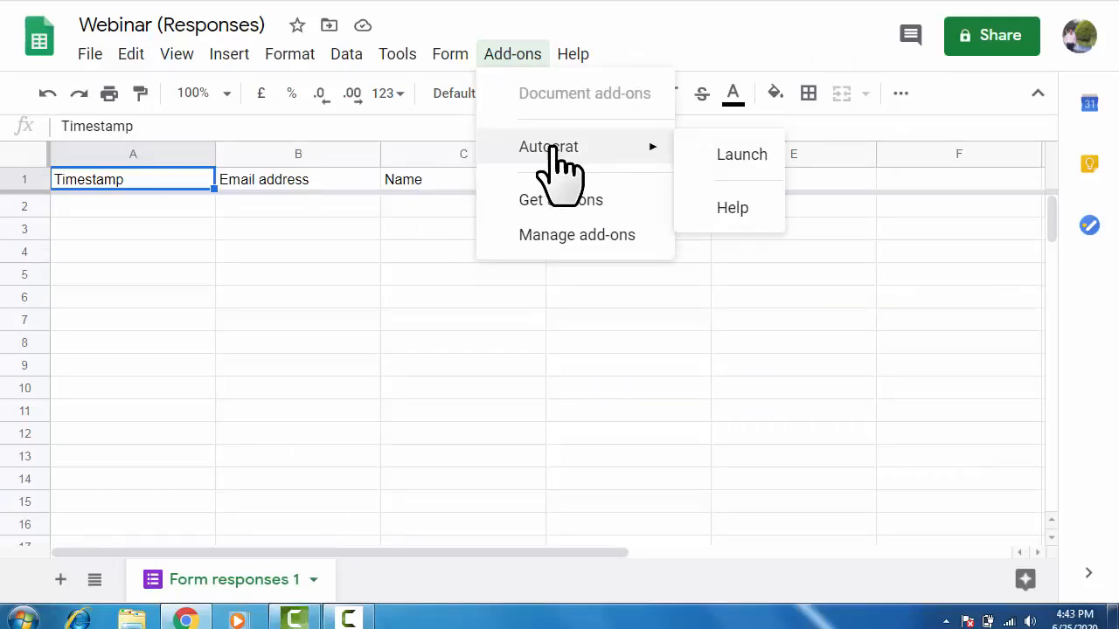
left_click(719, 156)
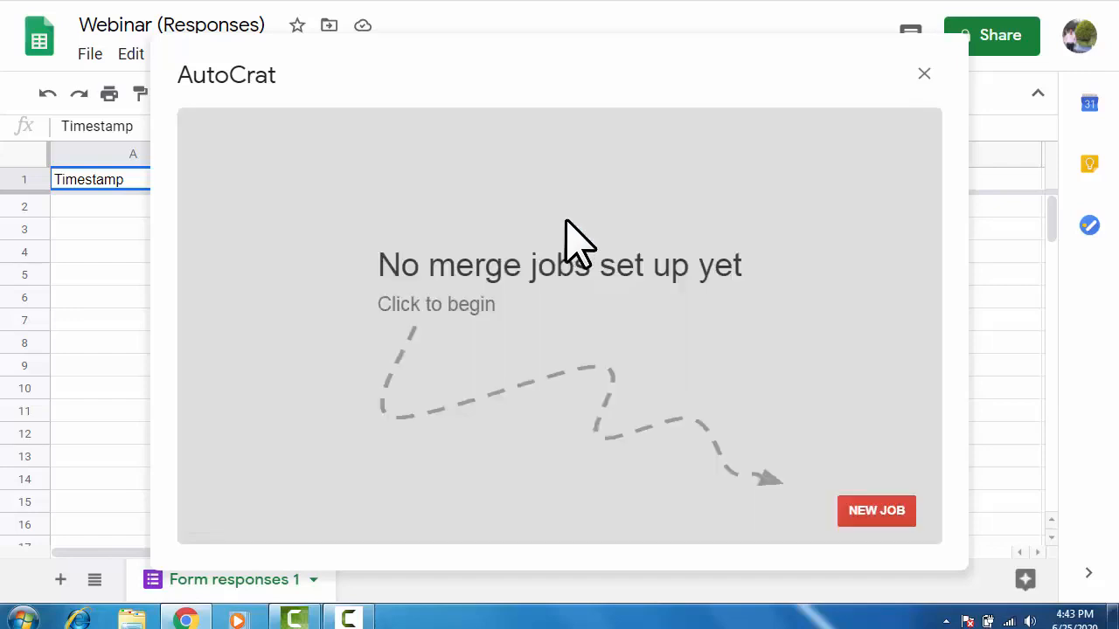
Create a new AutoCrat merge job named 'Certificate' and proceed to template selection.
left_click(886, 527)
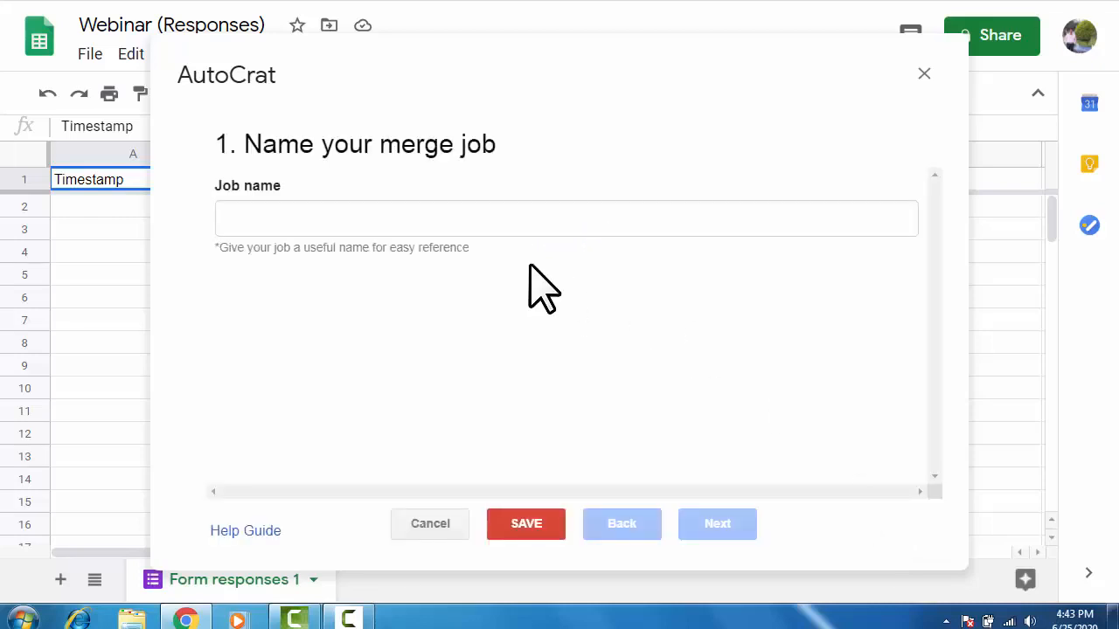
left_click(427, 214)
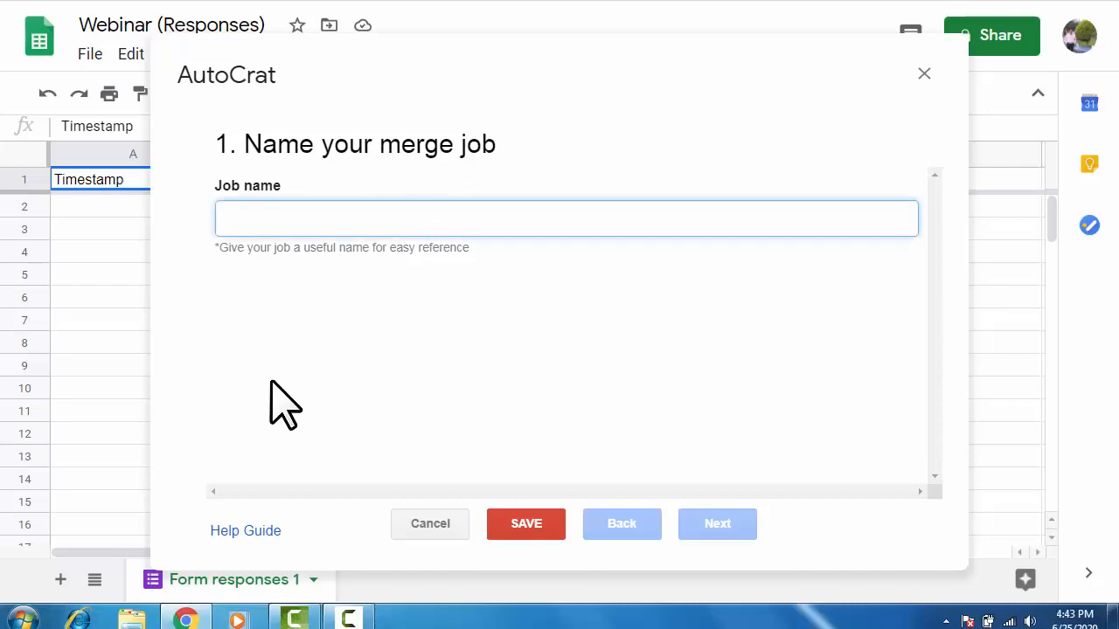
type("Certificate")
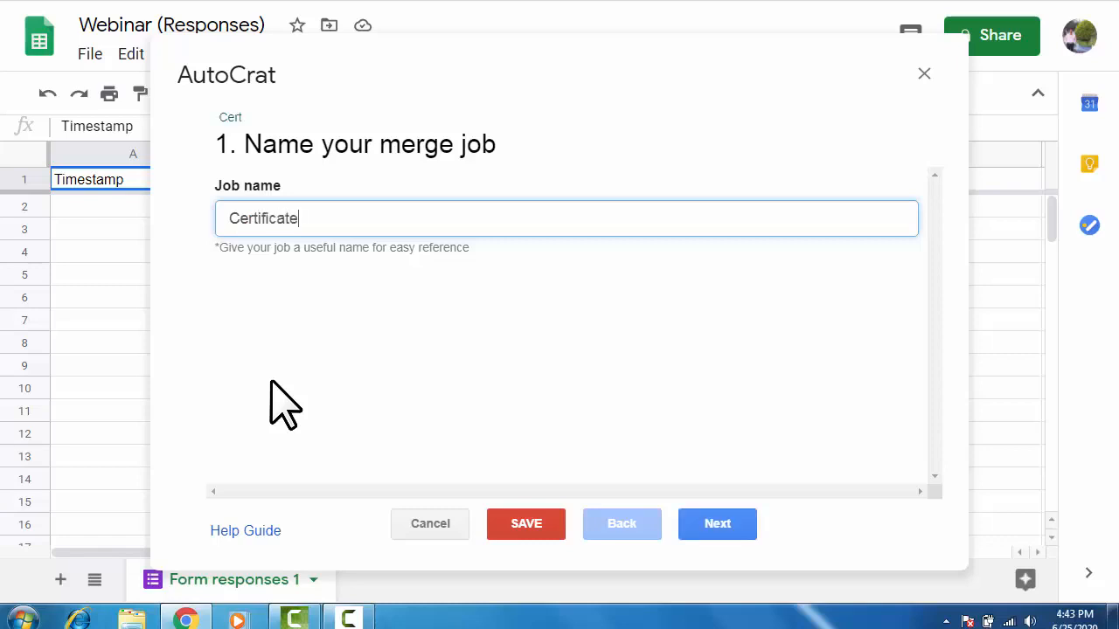
left_click(710, 525)
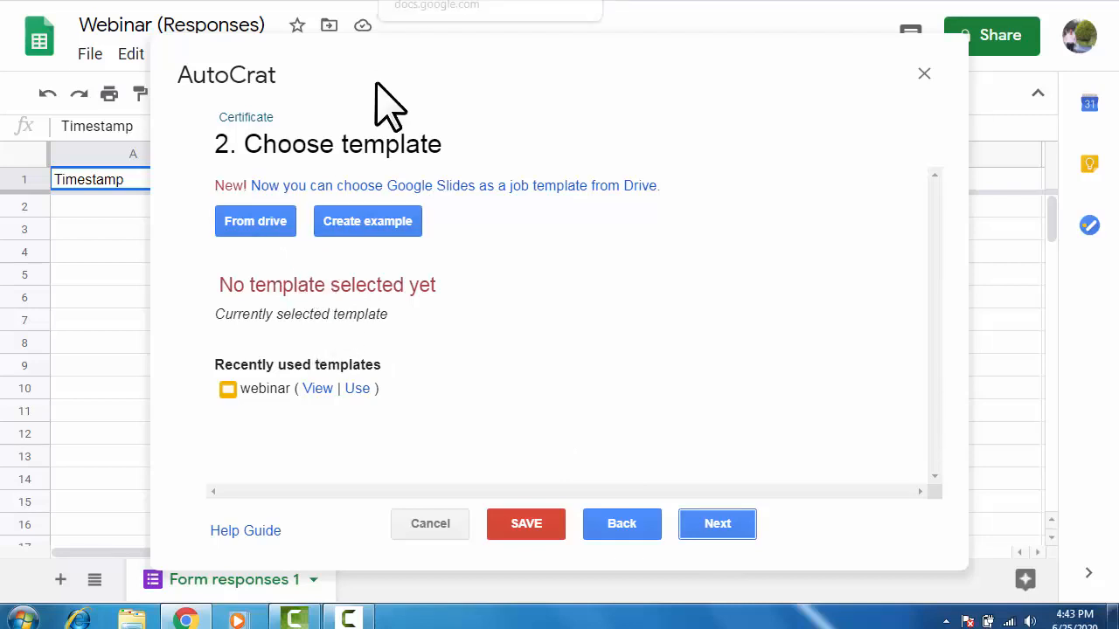
Select the 'webinar' Google Slides file from Drive as the job's template.
left_click(266, 220)
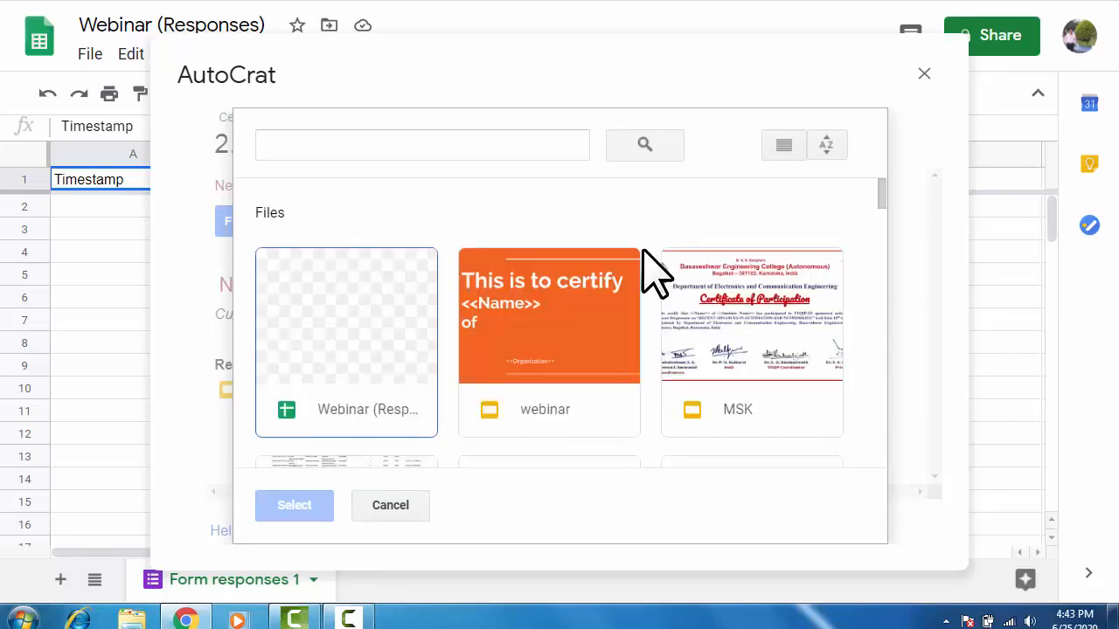
left_click(574, 407)
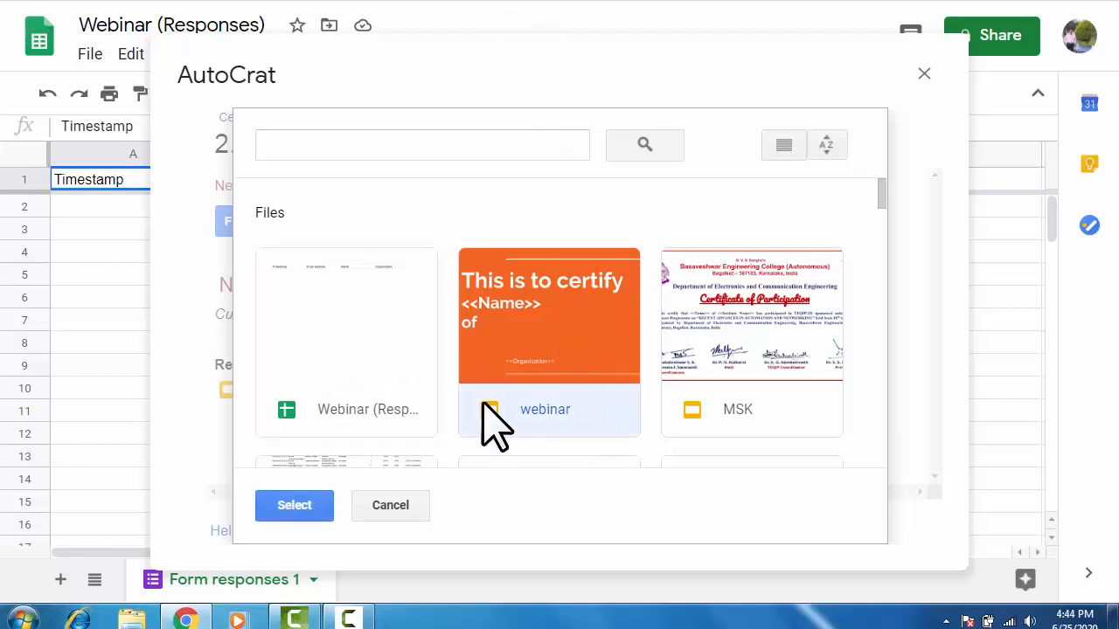
left_click(294, 506)
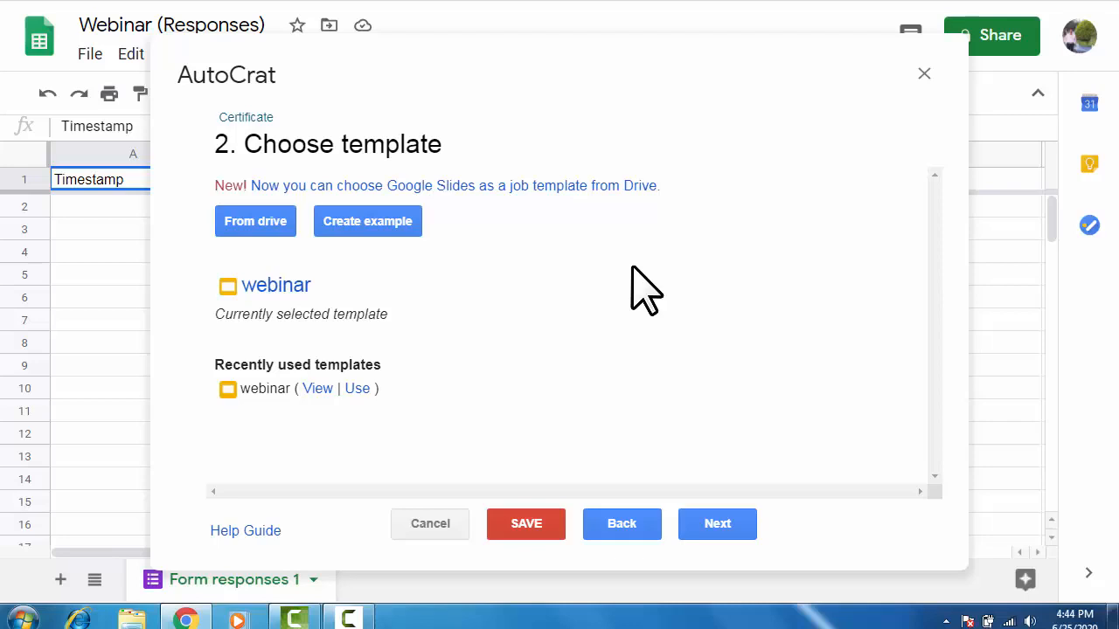
Map the <<Name>> and <<Organization>> tags to the Name and Organization columns.
left_click(727, 526)
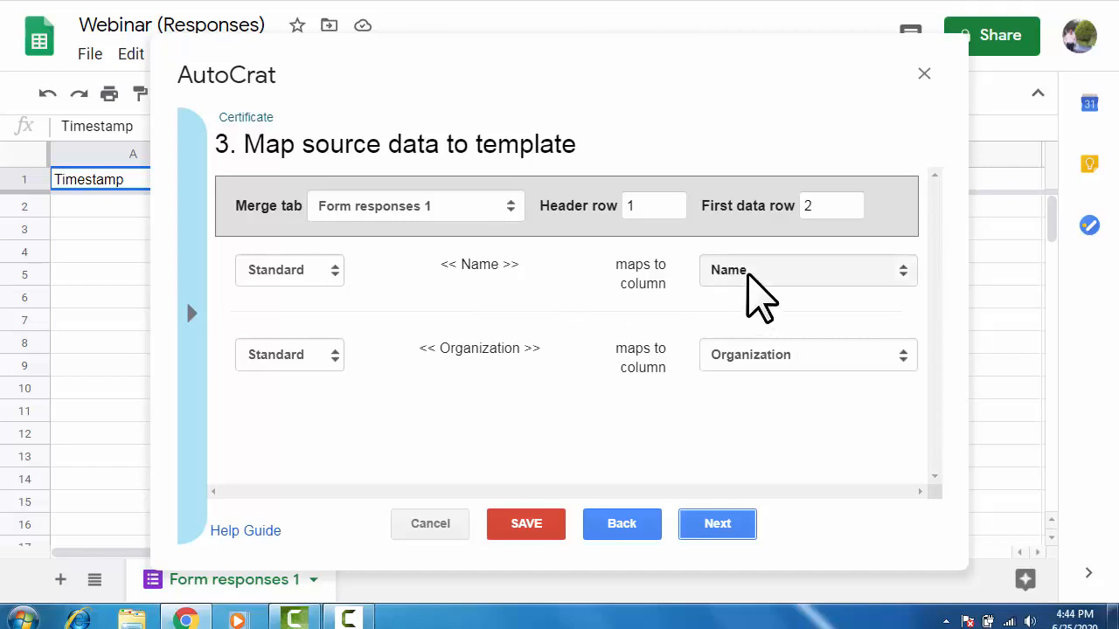
left_click(764, 281)
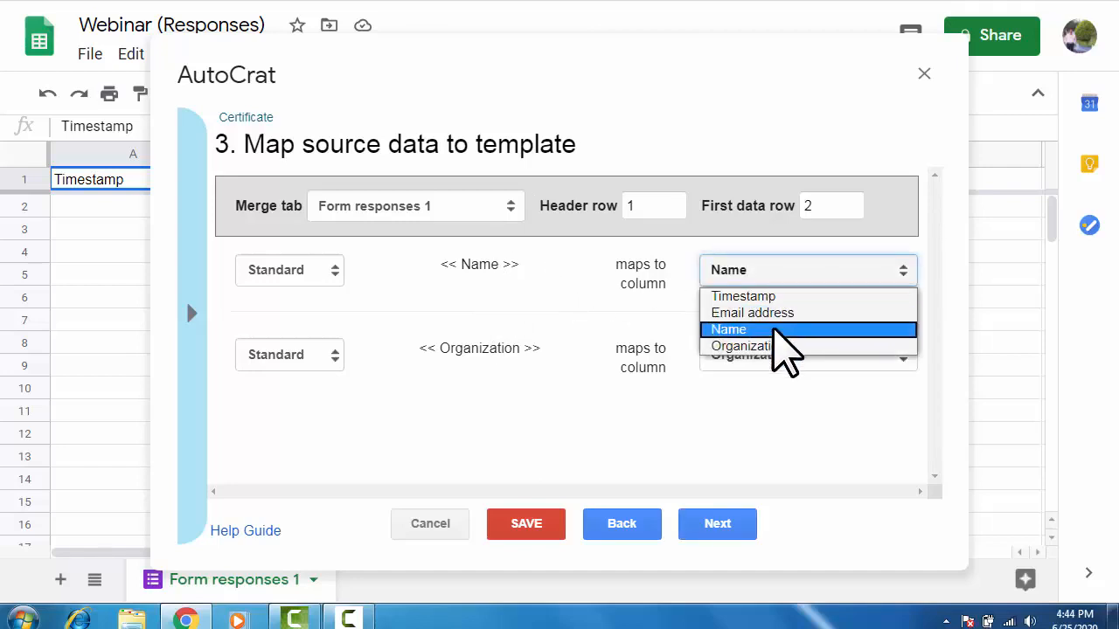
left_click(773, 329)
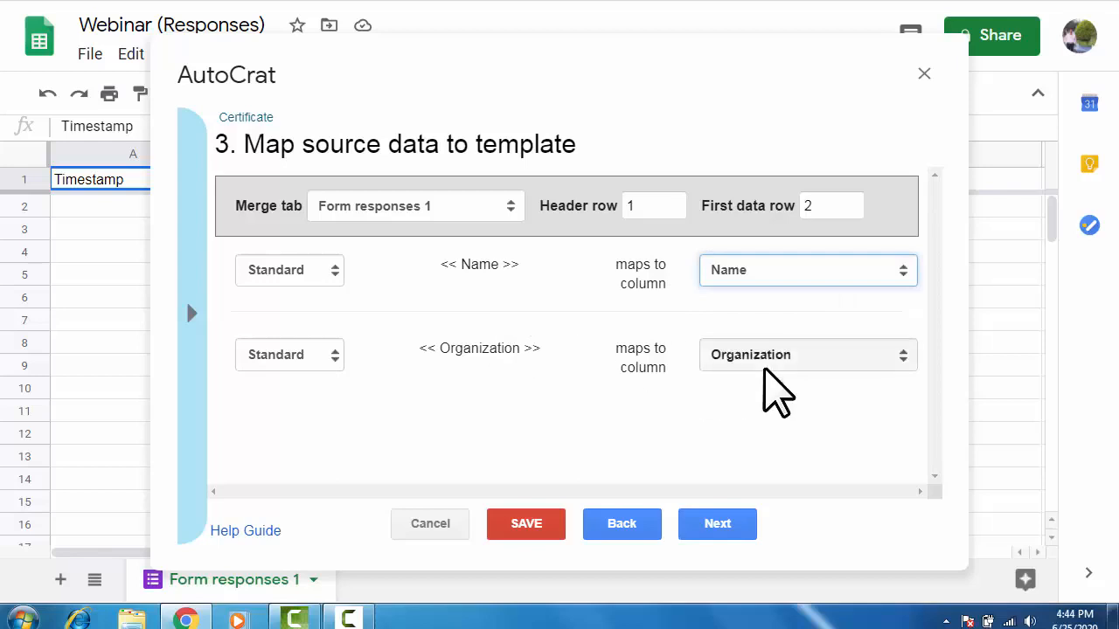
left_click(771, 357)
left_click(773, 430)
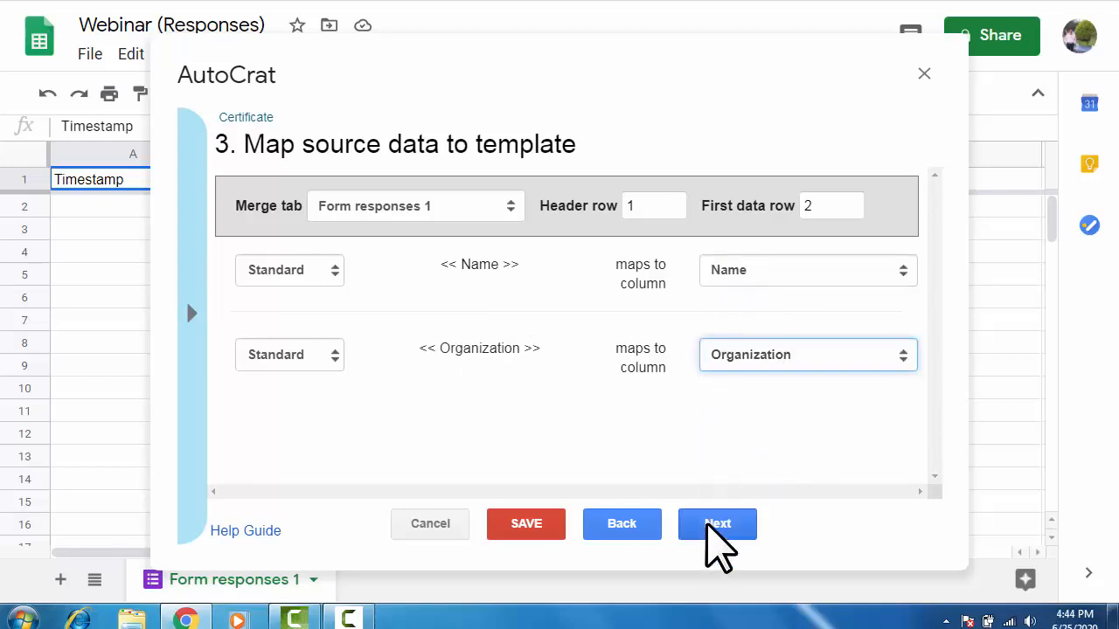
left_click(715, 525)
left_click(288, 213)
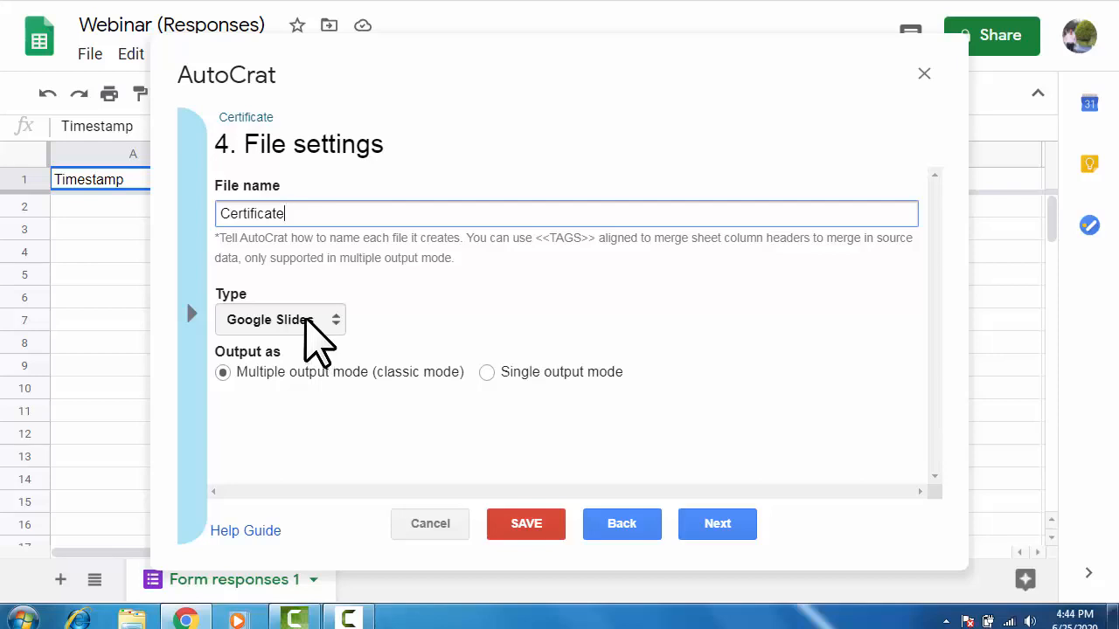
Set the merged output file type to PDF and pass the destination folder step.
left_click(308, 321)
left_click(307, 371)
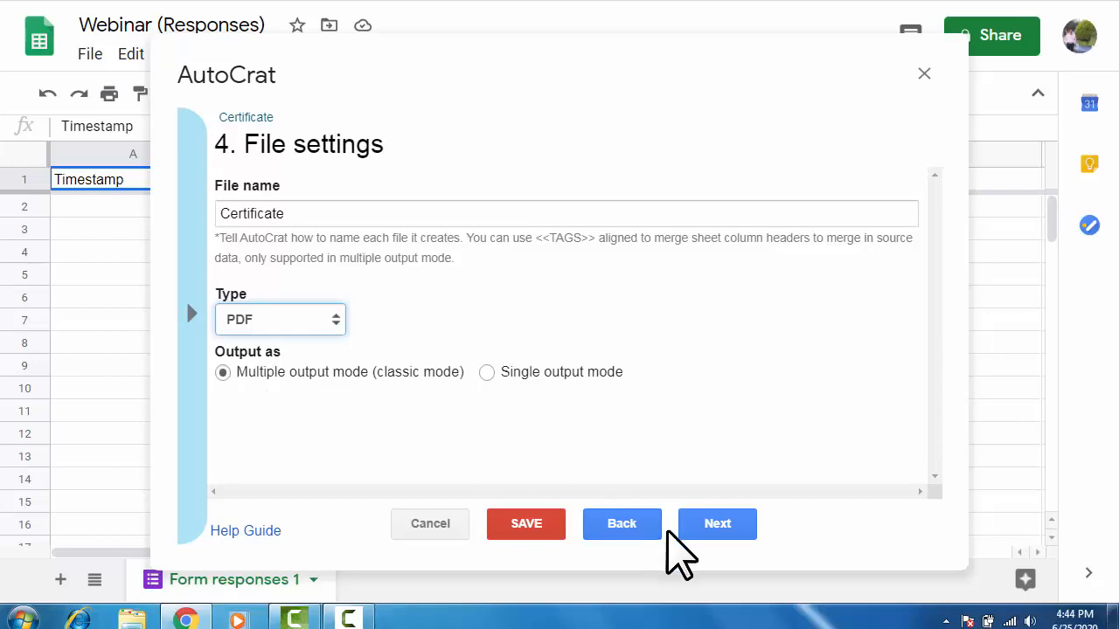
left_click(724, 525)
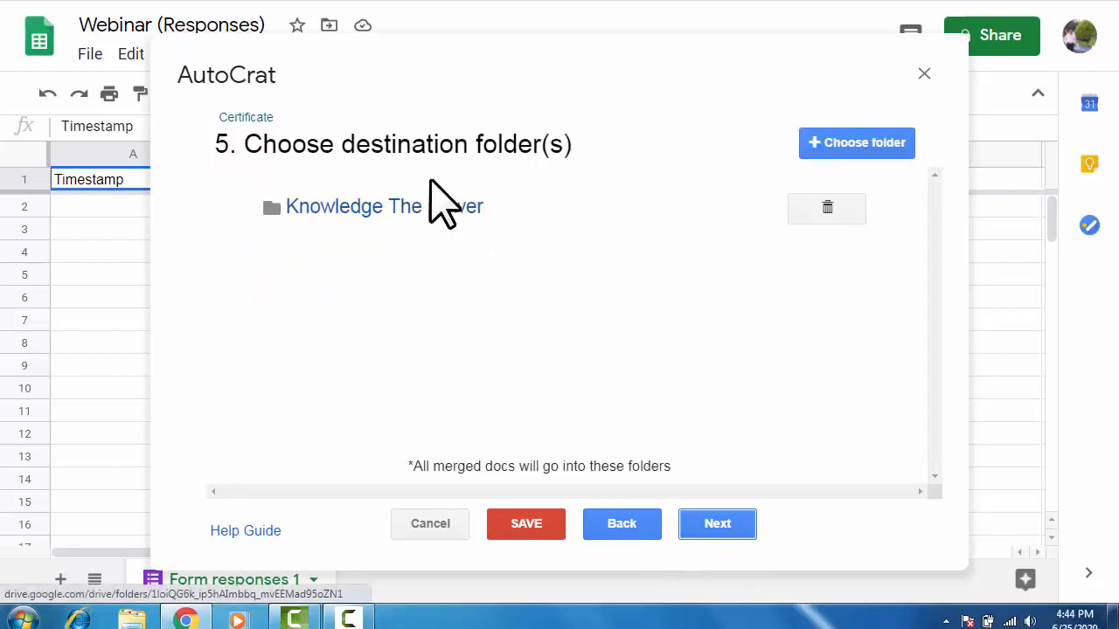
left_click(708, 527)
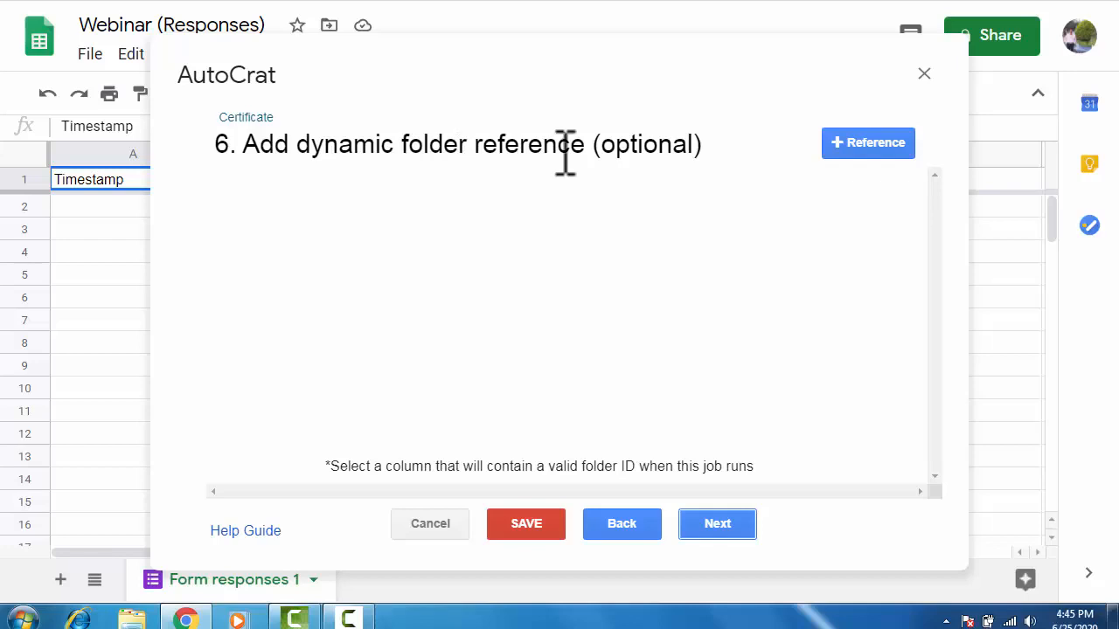
Add a dynamic folder reference based on the Email address column.
left_click(877, 149)
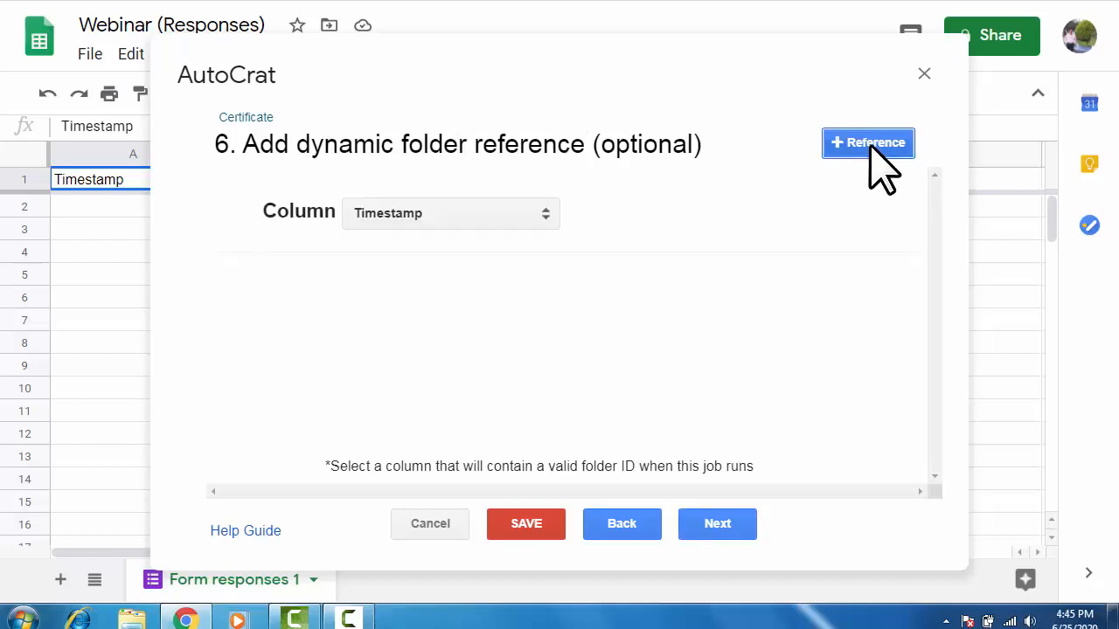
left_click(502, 213)
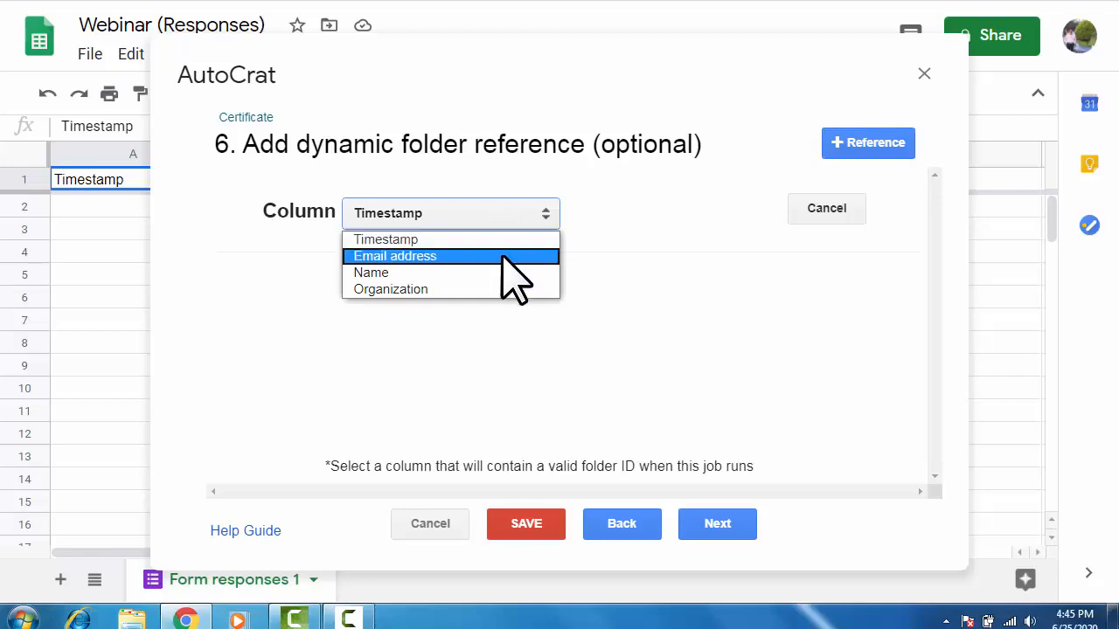
left_click(505, 256)
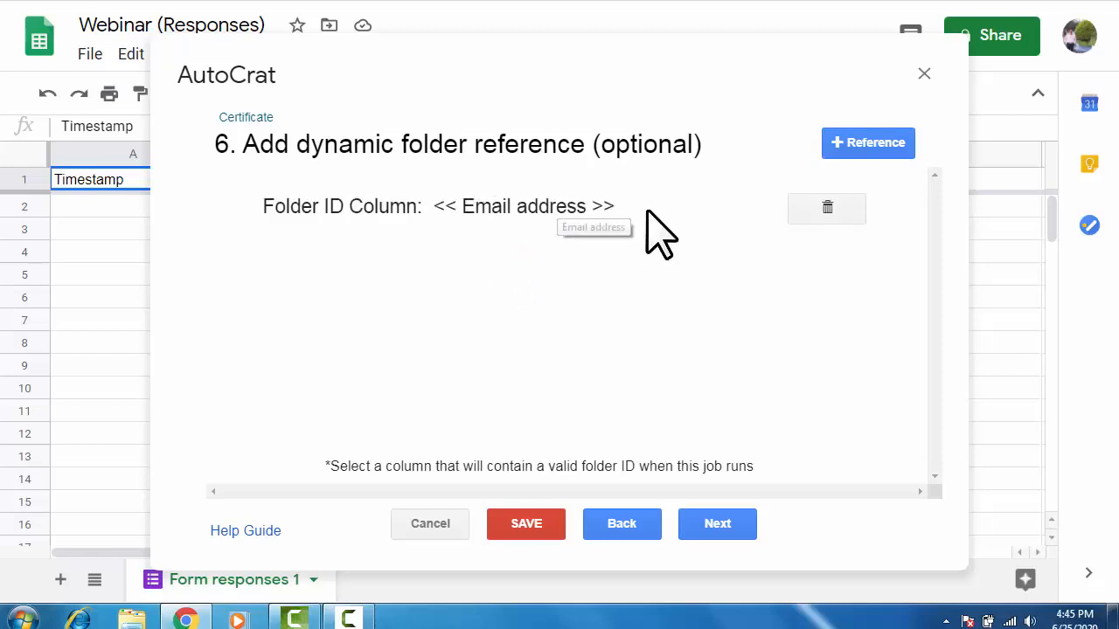
left_click(717, 523)
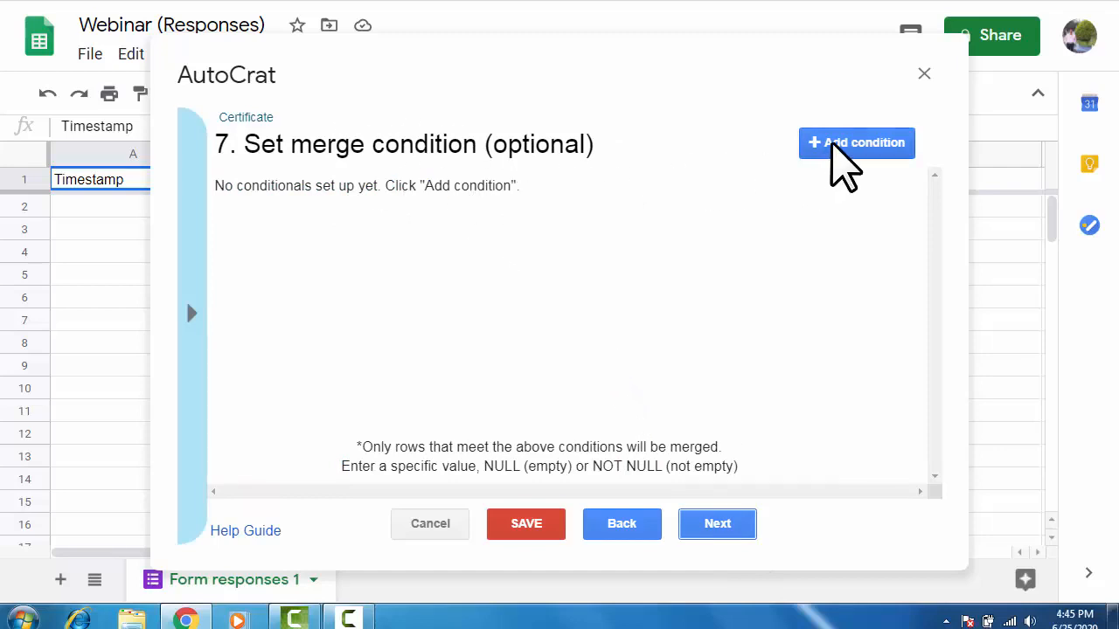
Add a merge condition so only rows with Email address NOT NULL are merged.
left_click(832, 150)
left_click(423, 231)
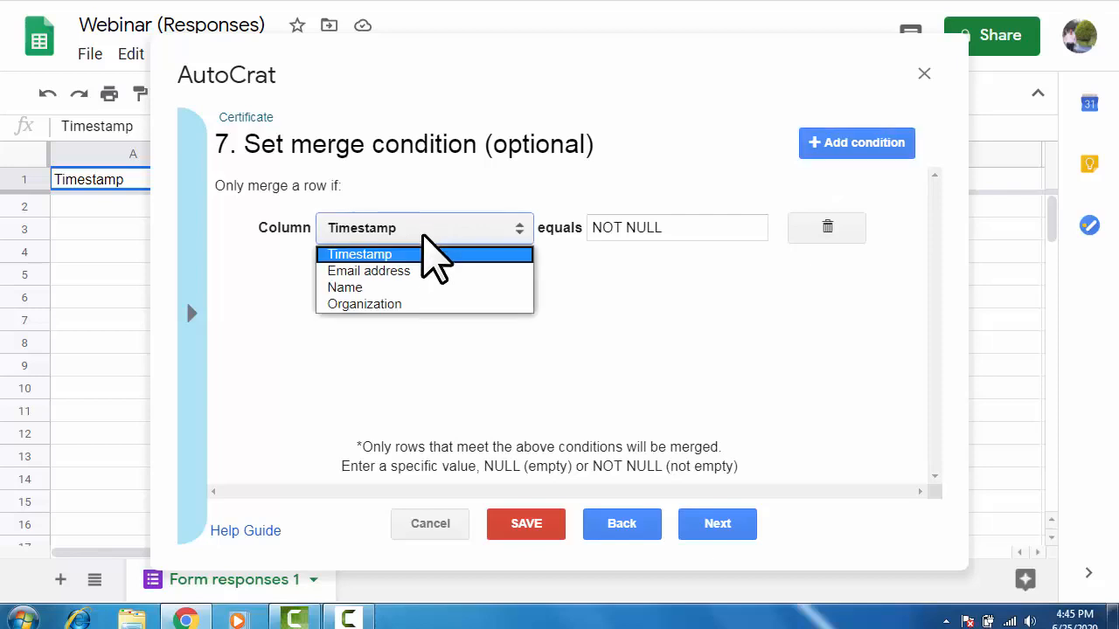
left_click(420, 270)
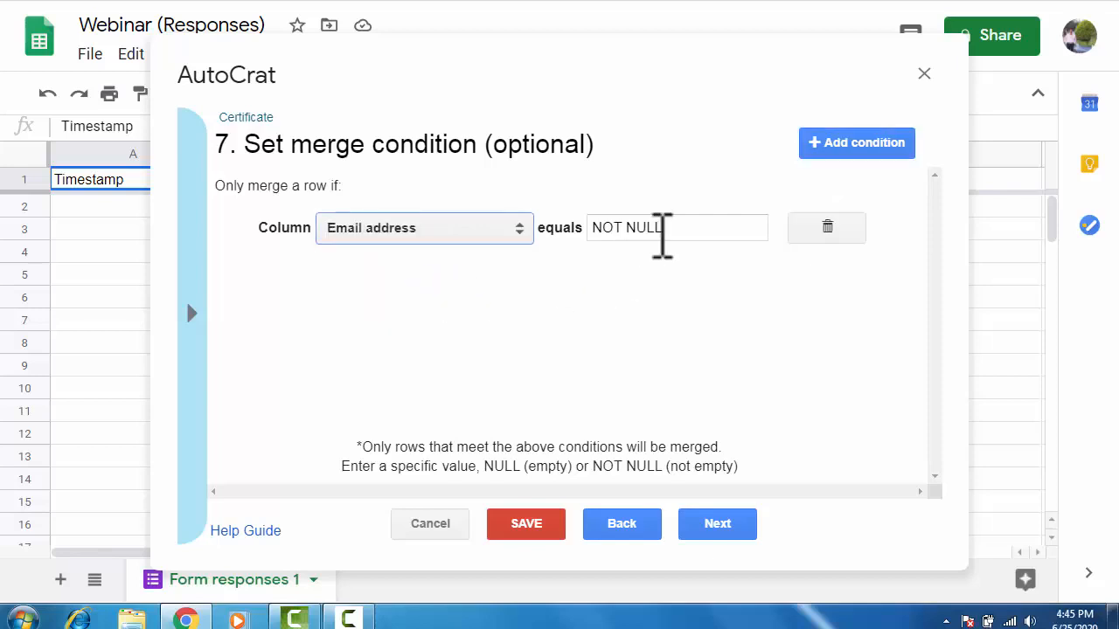
left_click(718, 525)
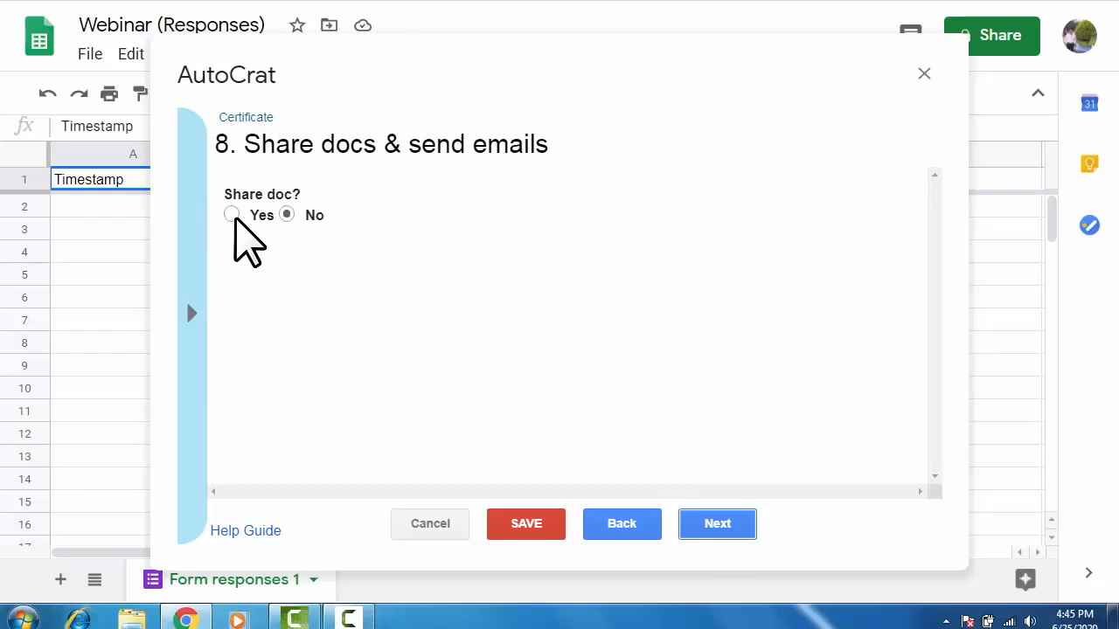
left_click(286, 215)
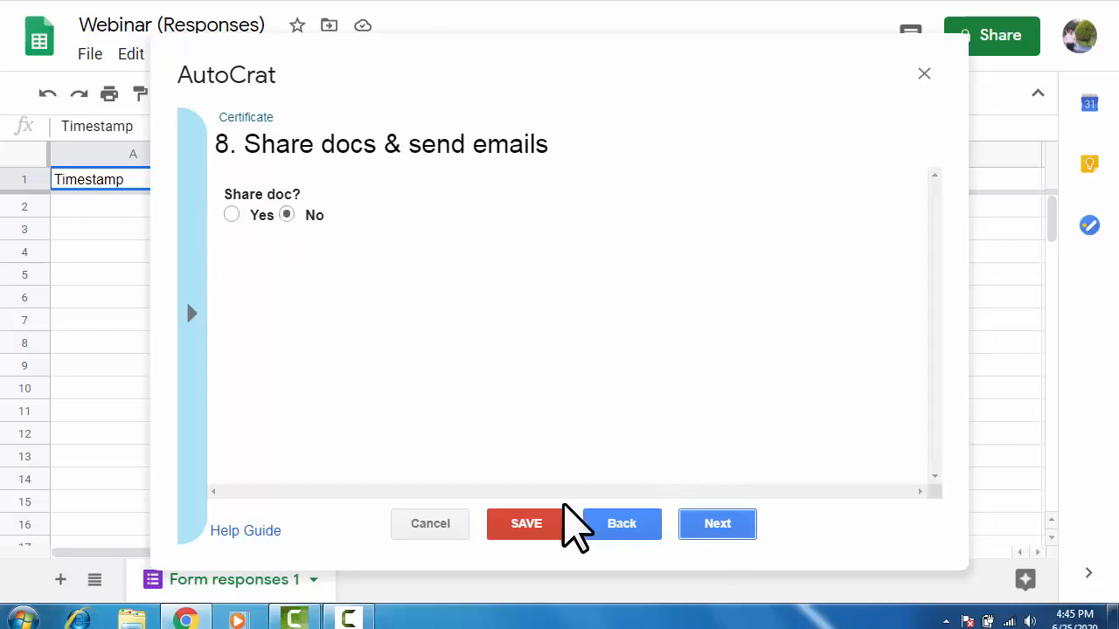
left_click(619, 525)
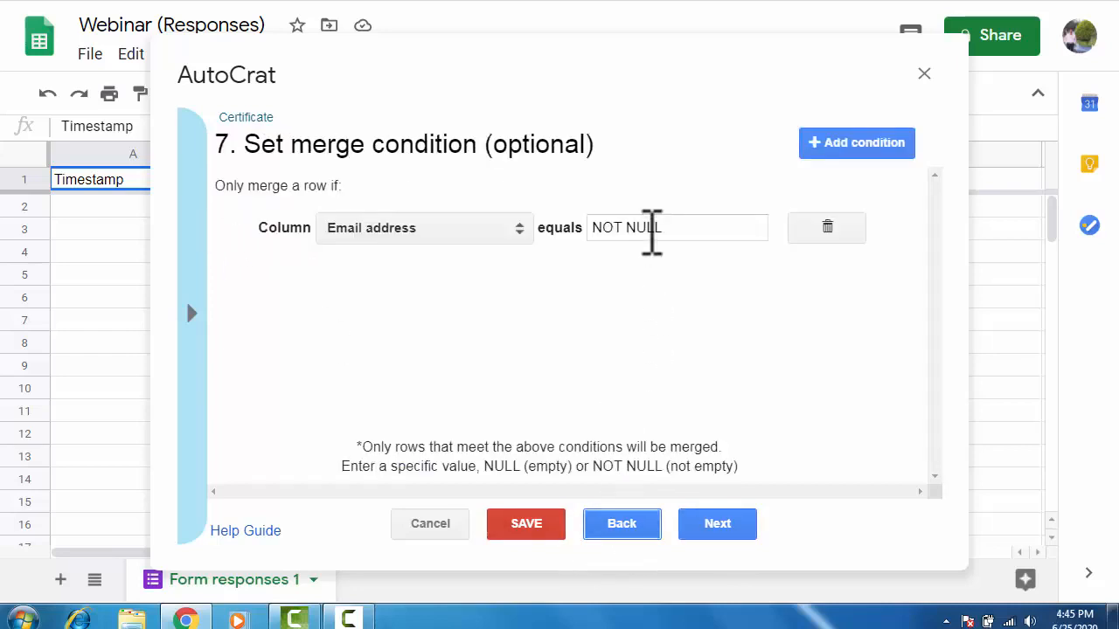
left_click(699, 521)
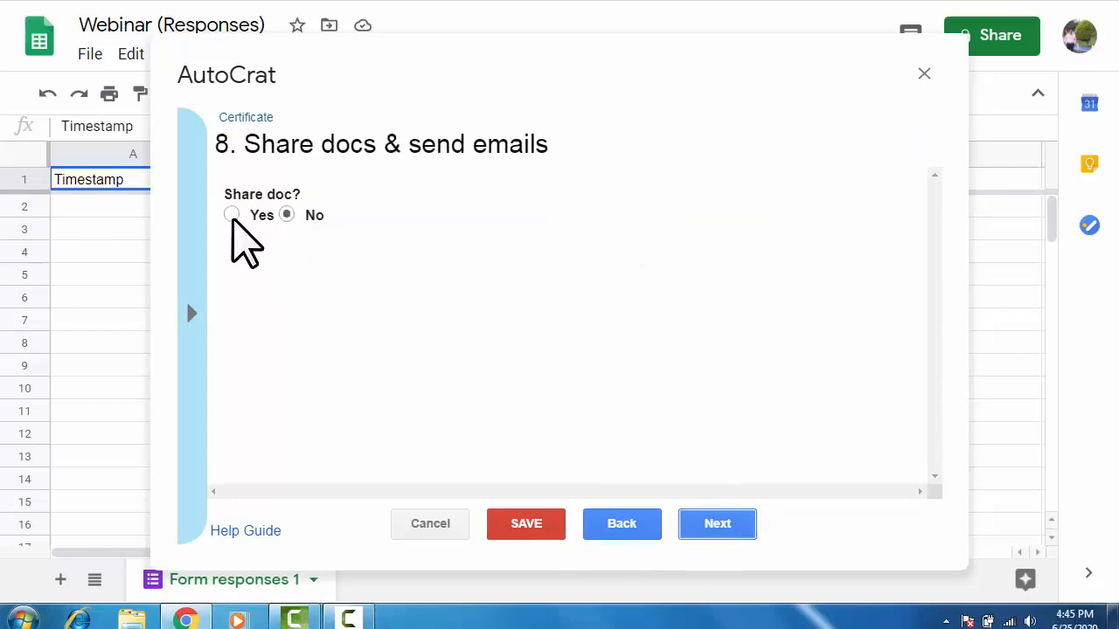
Turn on PDF sharing and set the email recipient to the <<Email address>> tag.
left_click(232, 215)
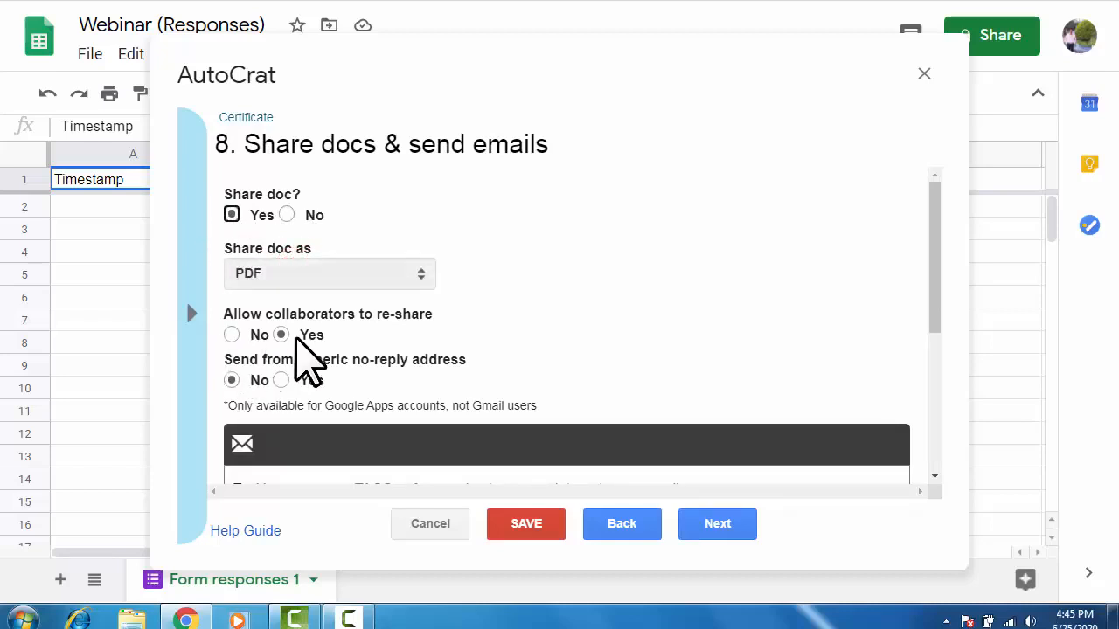
scroll(284, 420, "down", 2)
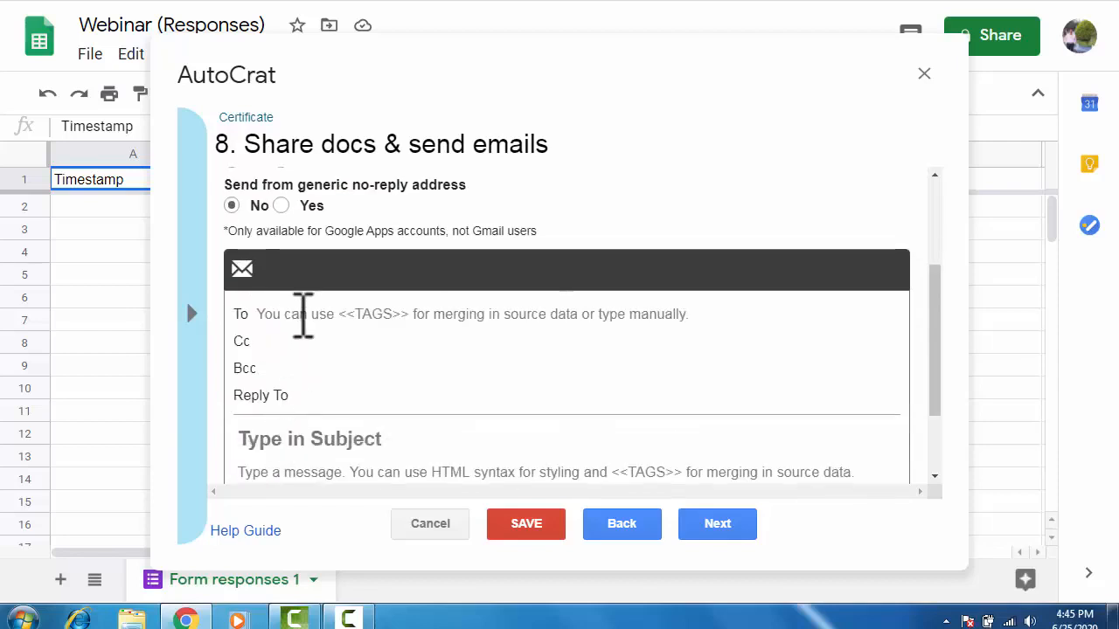
left_click(308, 315)
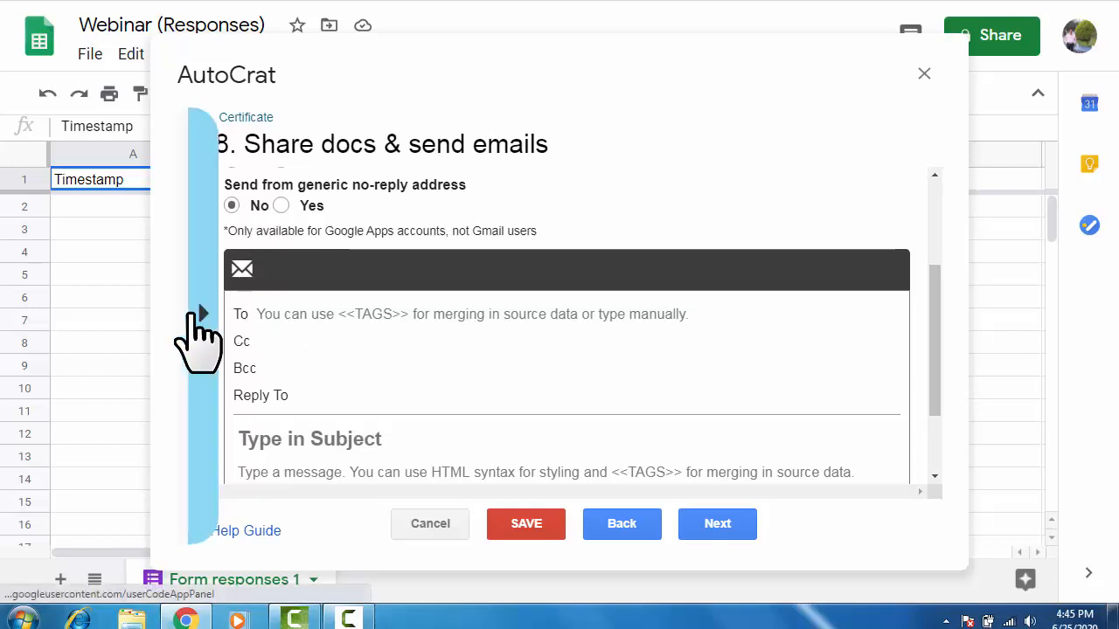
left_click(189, 310)
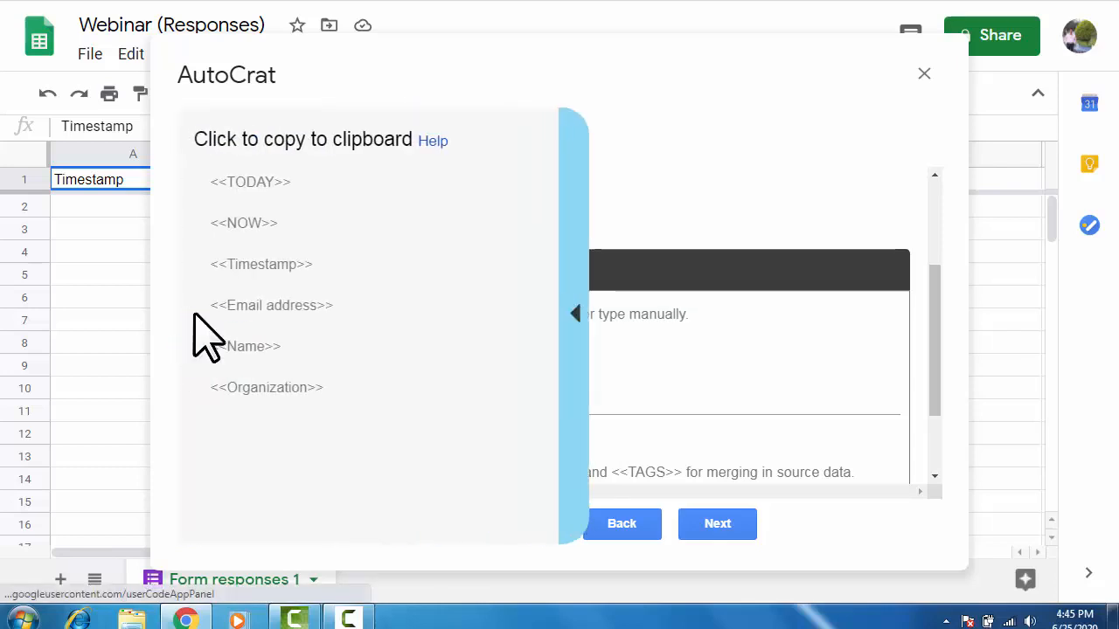
left_click(262, 306)
key("ctrl+c")
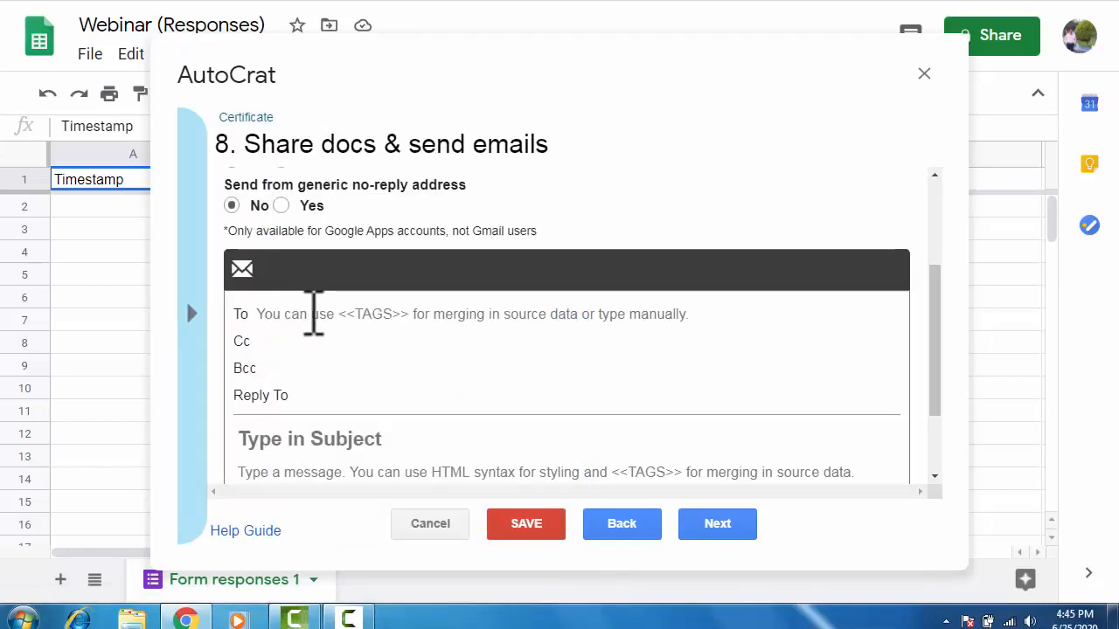
left_click(314, 315)
right_click(311, 314)
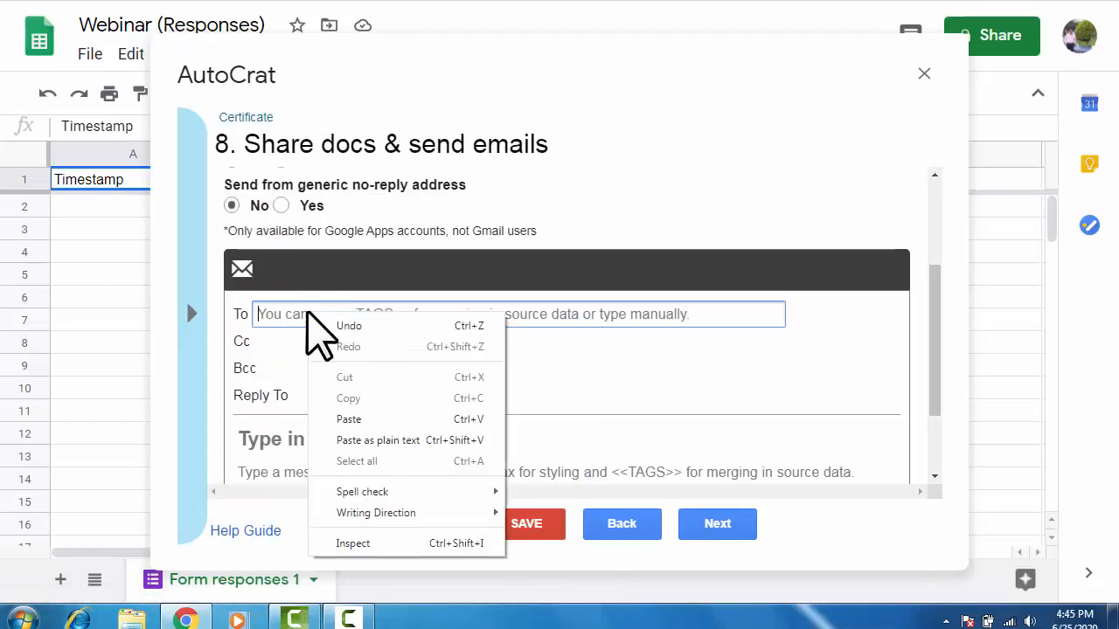
left_click(398, 419)
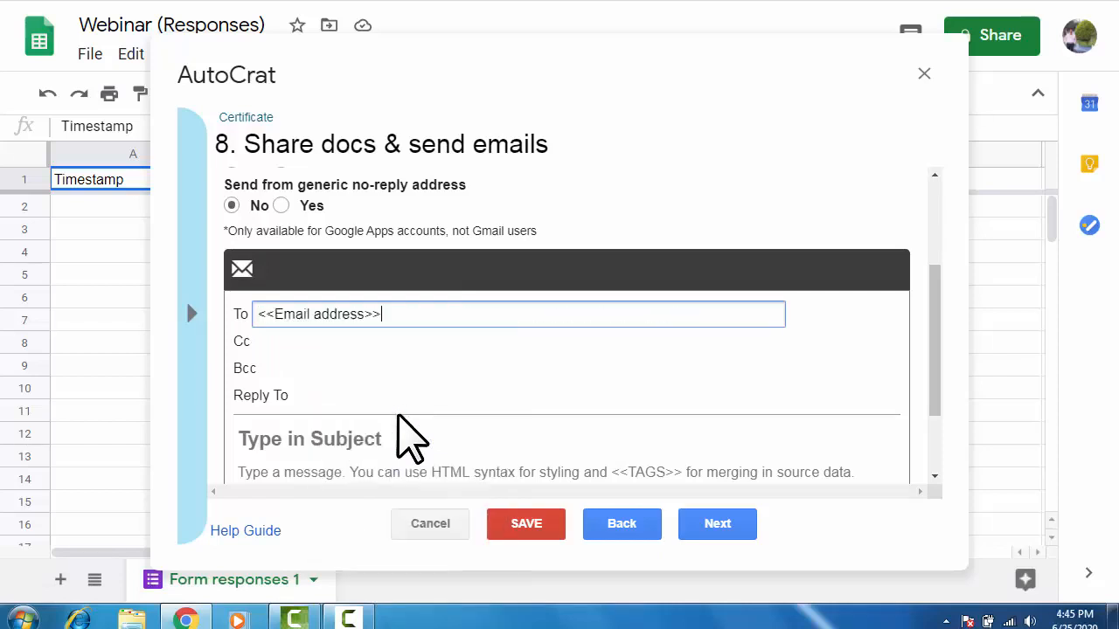
Enter the email subject 'Here is your Certificate'.
left_click(358, 440)
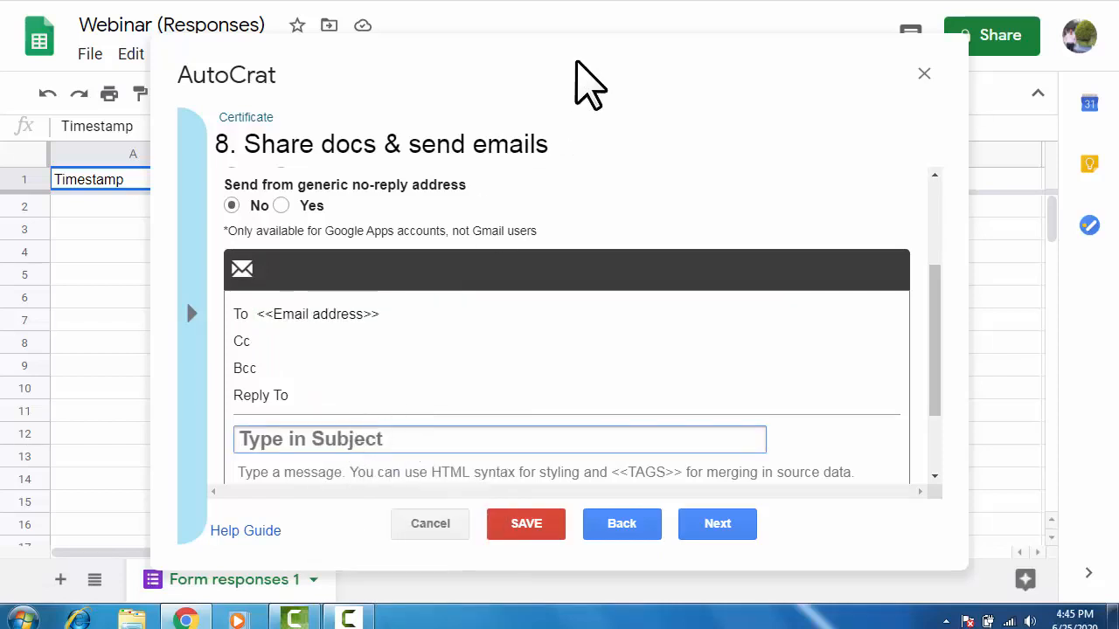
type("C")
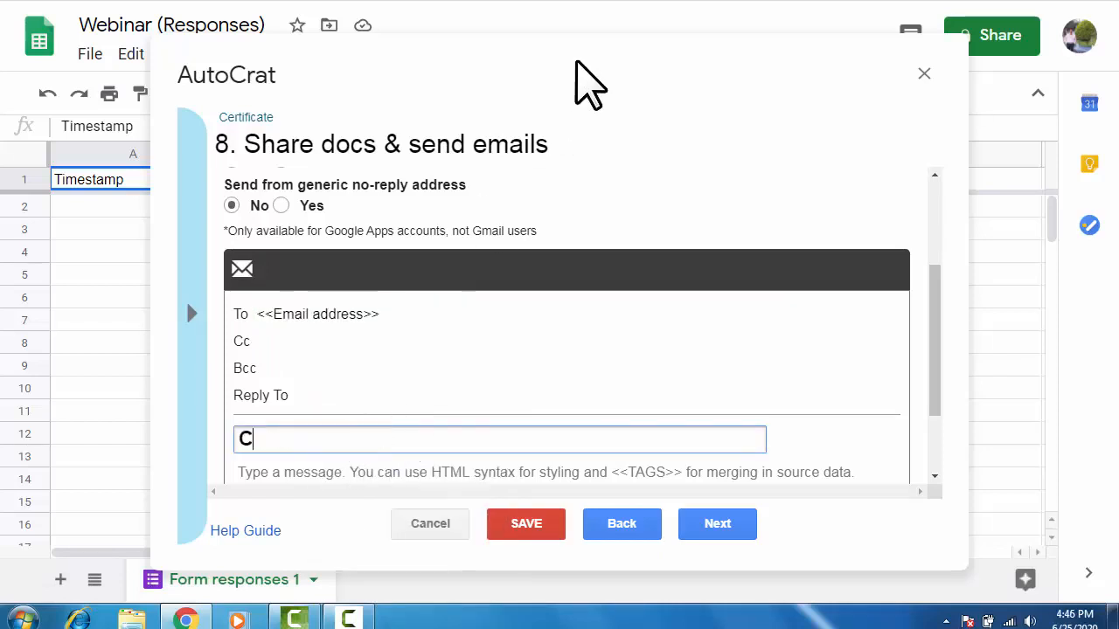
type("ertificate")
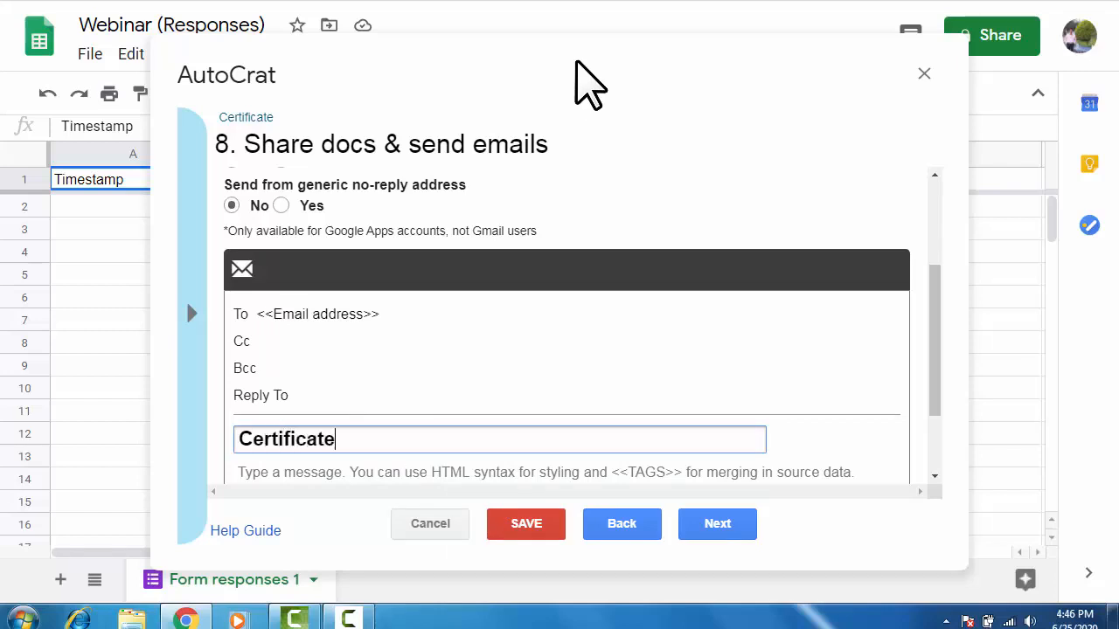
scroll(612, 300, "down", 2)
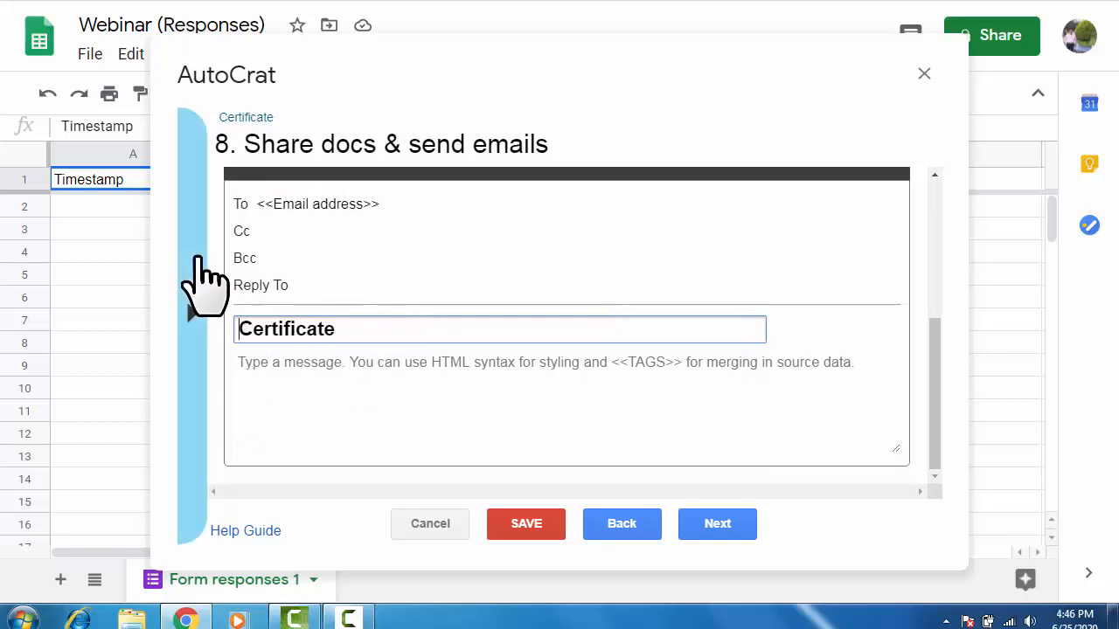
type("Her")
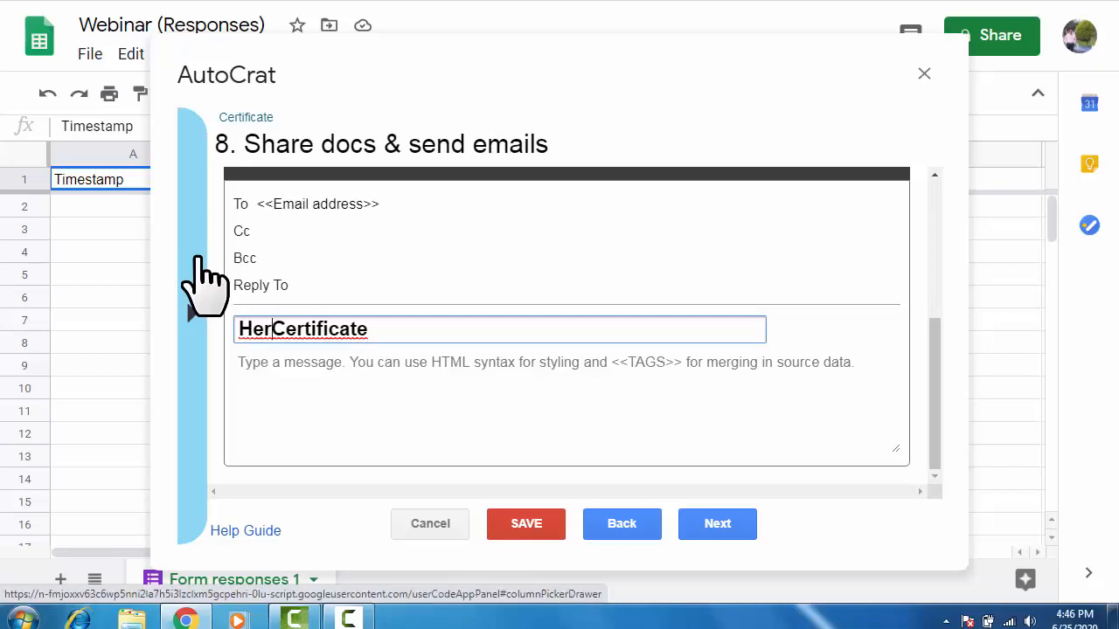
type("e is ")
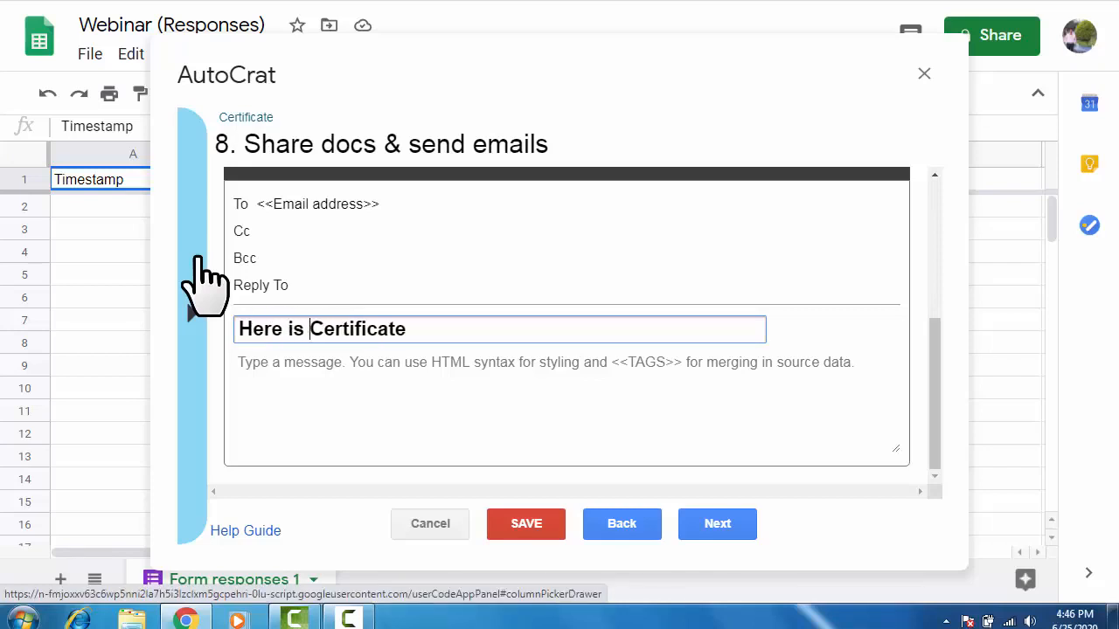
type("your")
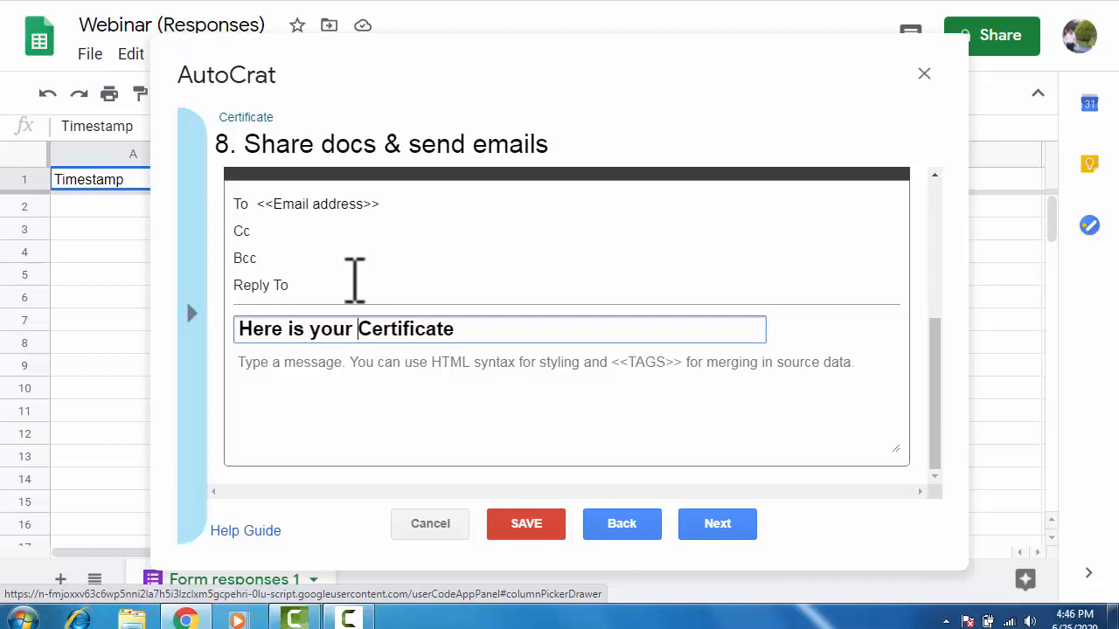
Write the message body 'Thanks for participation. Regards, Coordinator'.
left_click(289, 389)
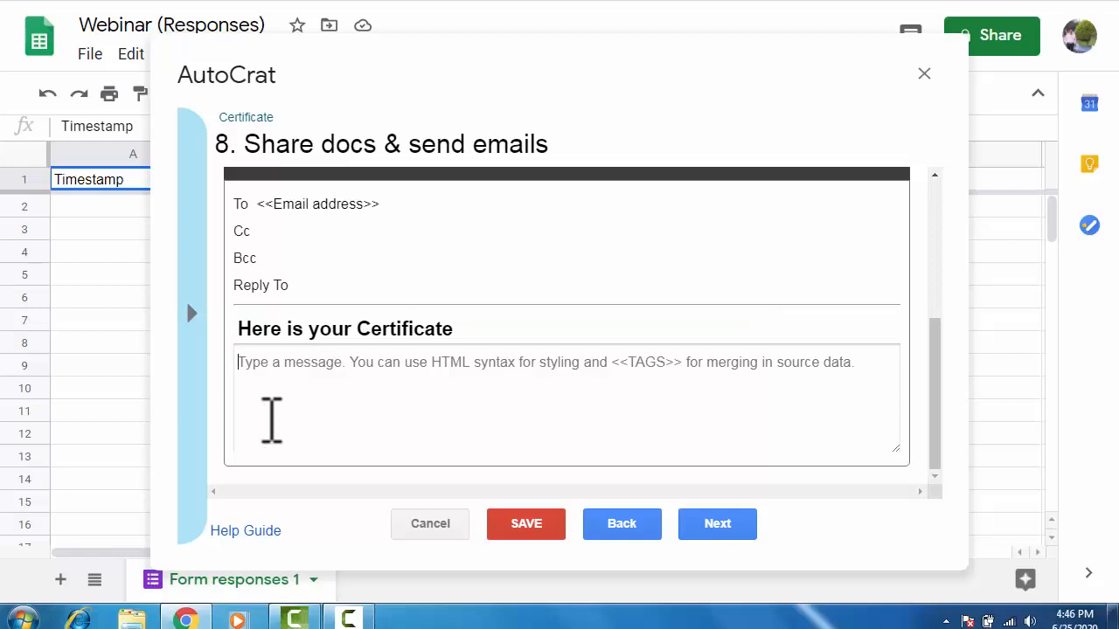
type("Thanks ")
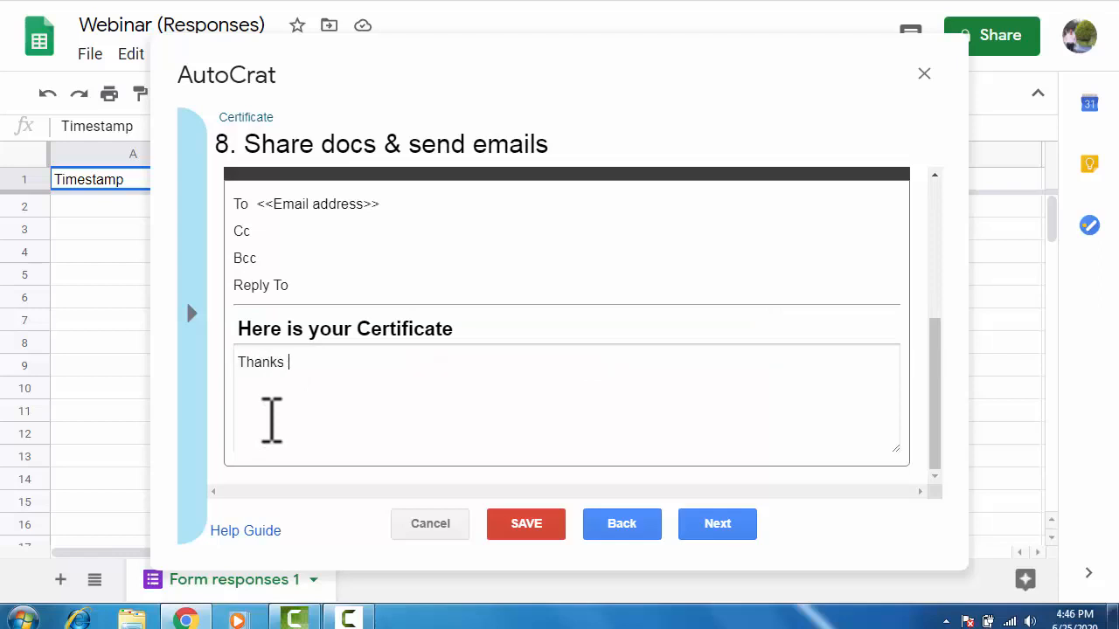
type("for partici")
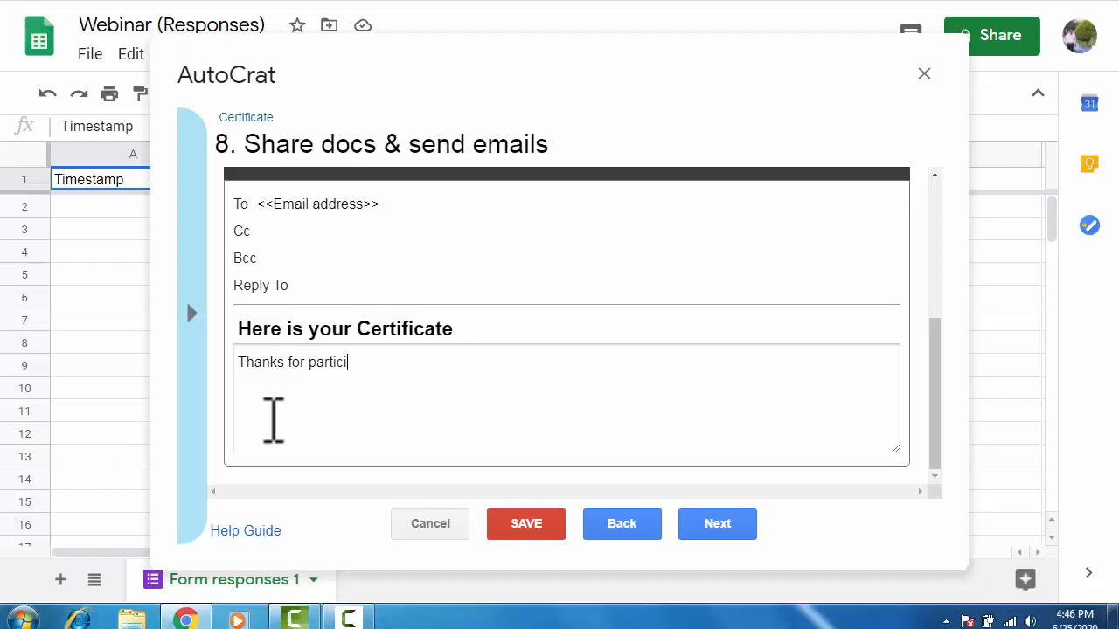
type("pation.  ")
type("Regard")
type("s:")
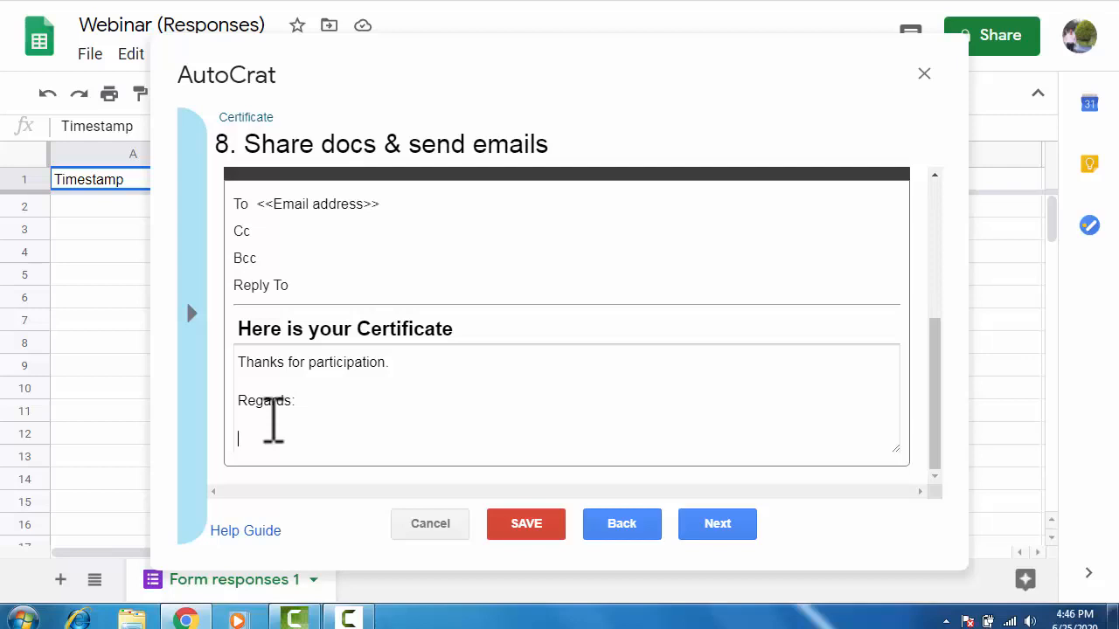
type("Coordinators")
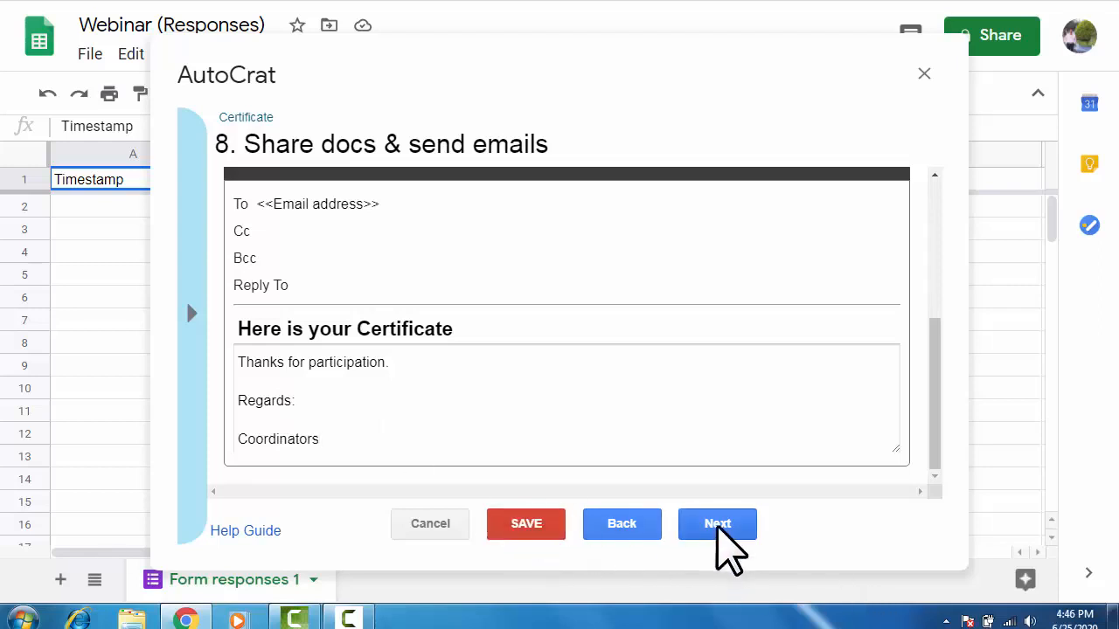
left_click(717, 524)
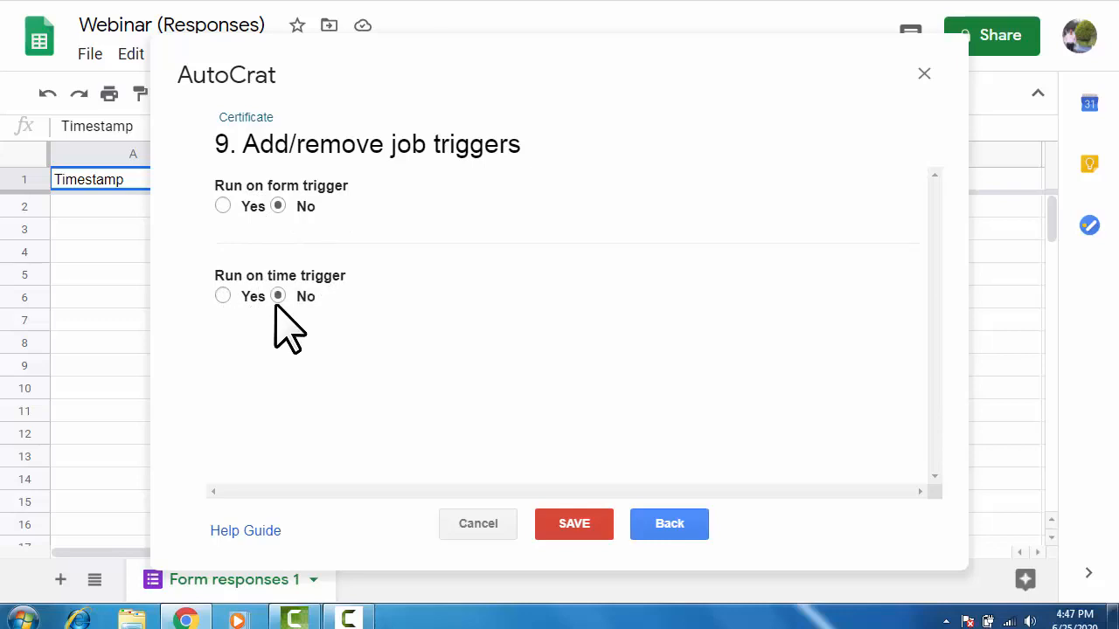
Enable Run on form trigger, save the Certificate job, and run it once.
left_click(222, 207)
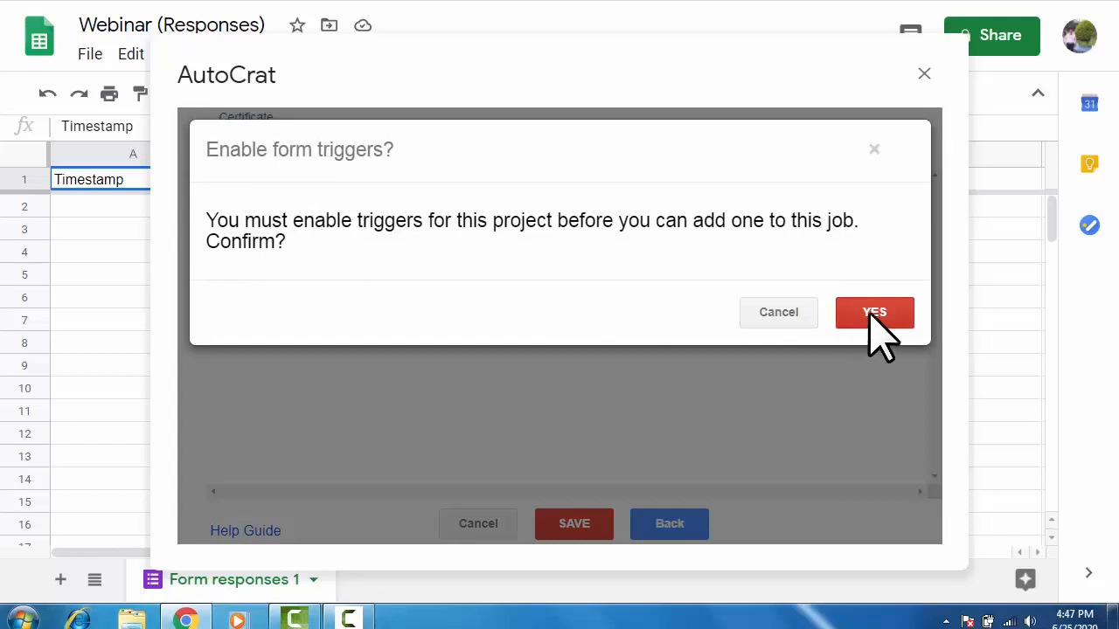
left_click(873, 312)
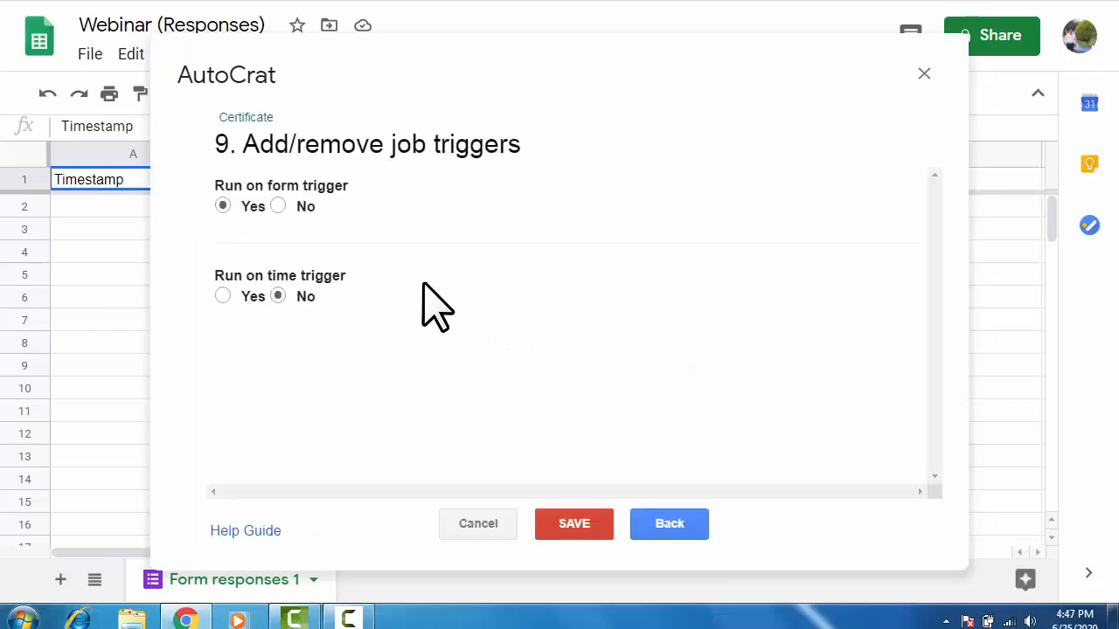
left_click(595, 528)
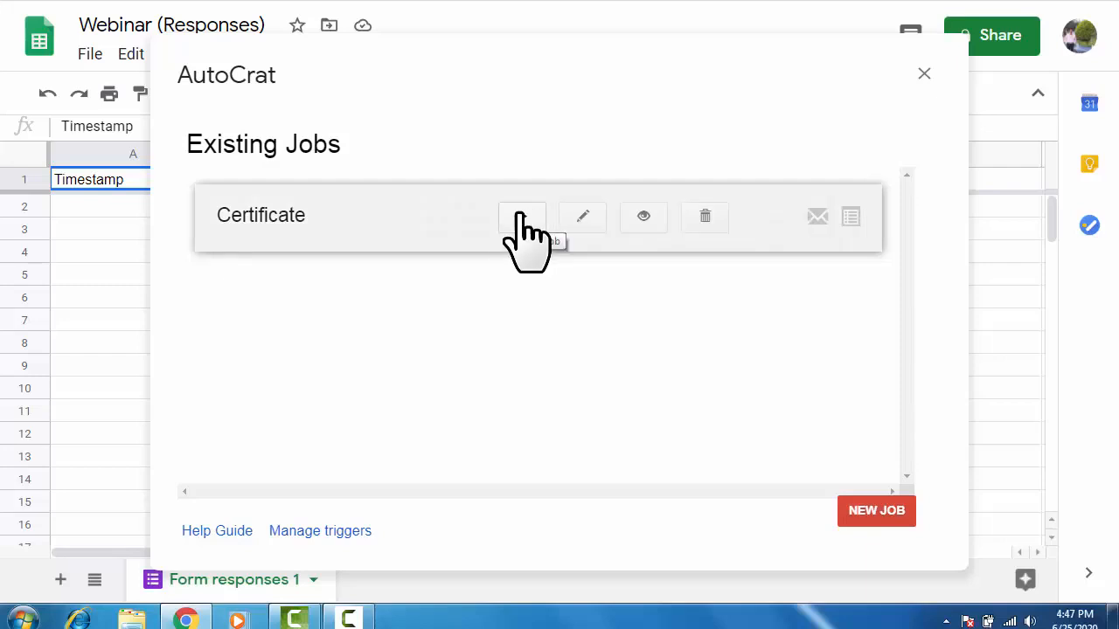
left_click(520, 217)
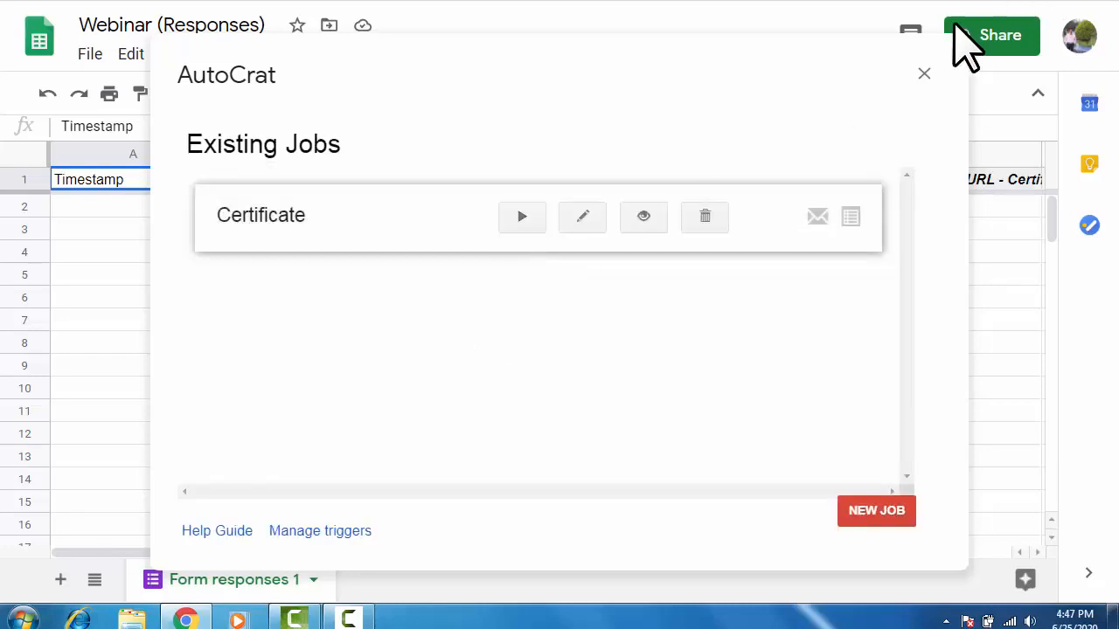
Close the AutoCrat job list and switch to the Webinar form's Responses page.
left_click(921, 75)
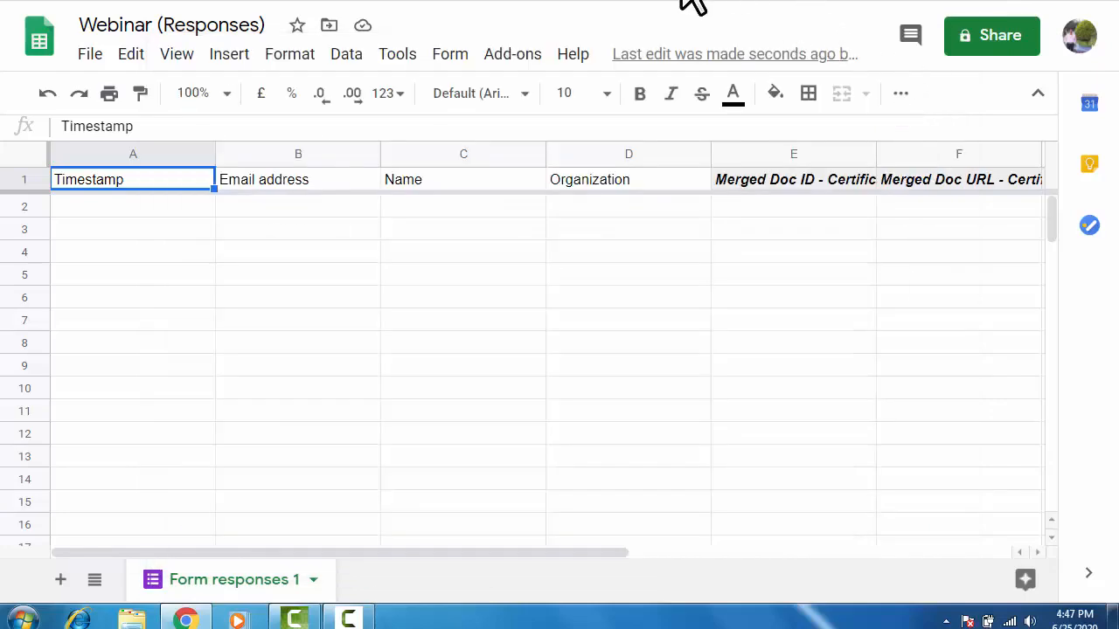
key("ctrl+shift+Tab")
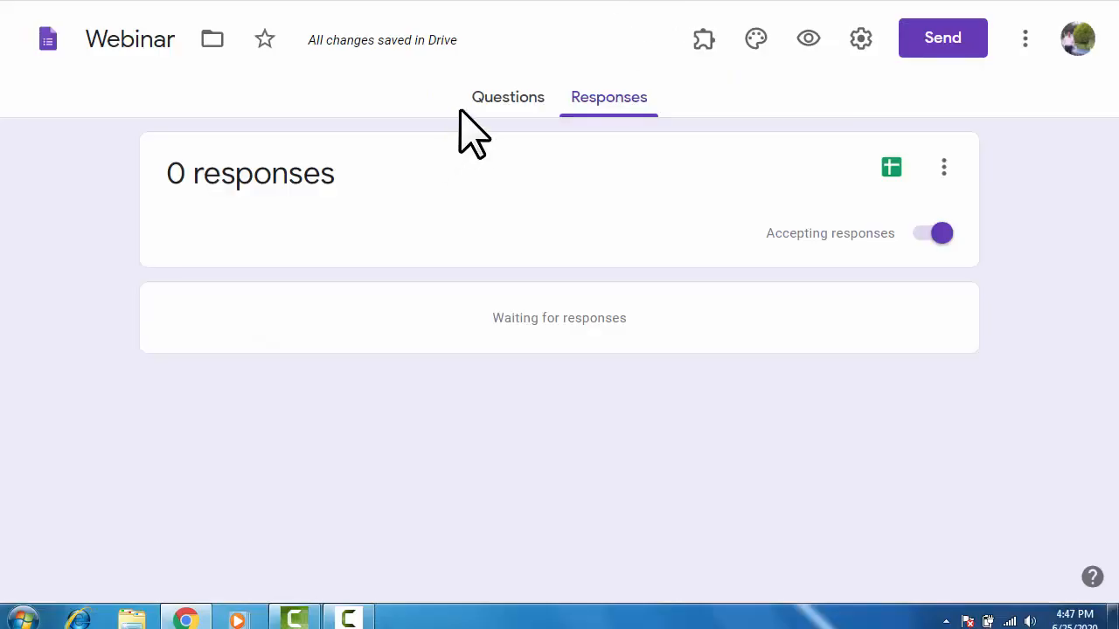
Copy the Webinar form's shortened share link from the Send dialog.
left_click(486, 97)
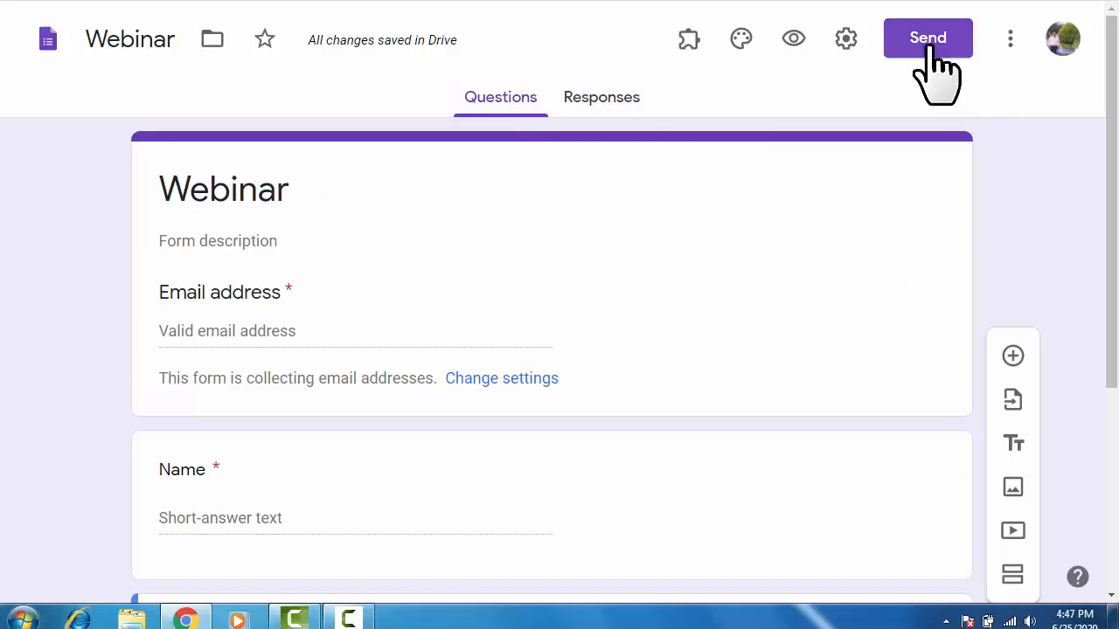
left_click(927, 42)
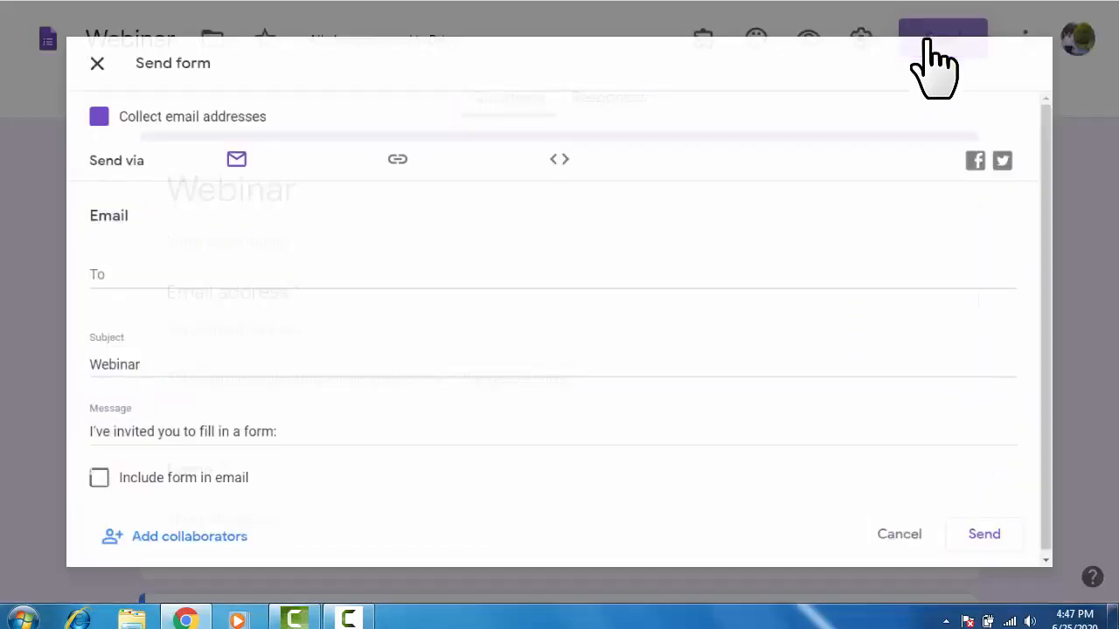
left_click(375, 142)
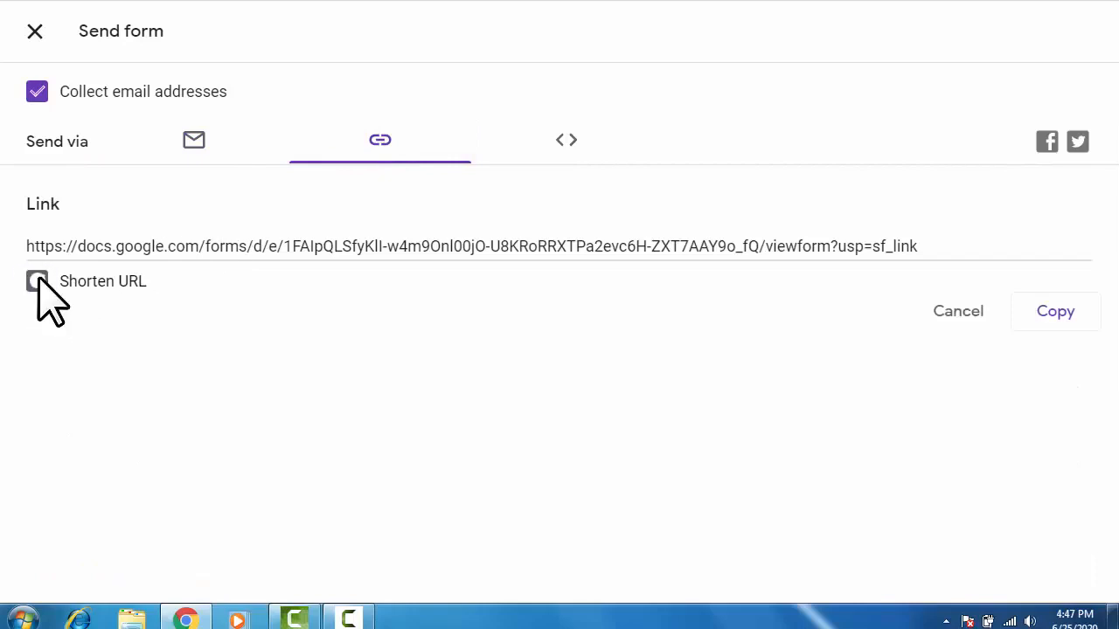
left_click(37, 282)
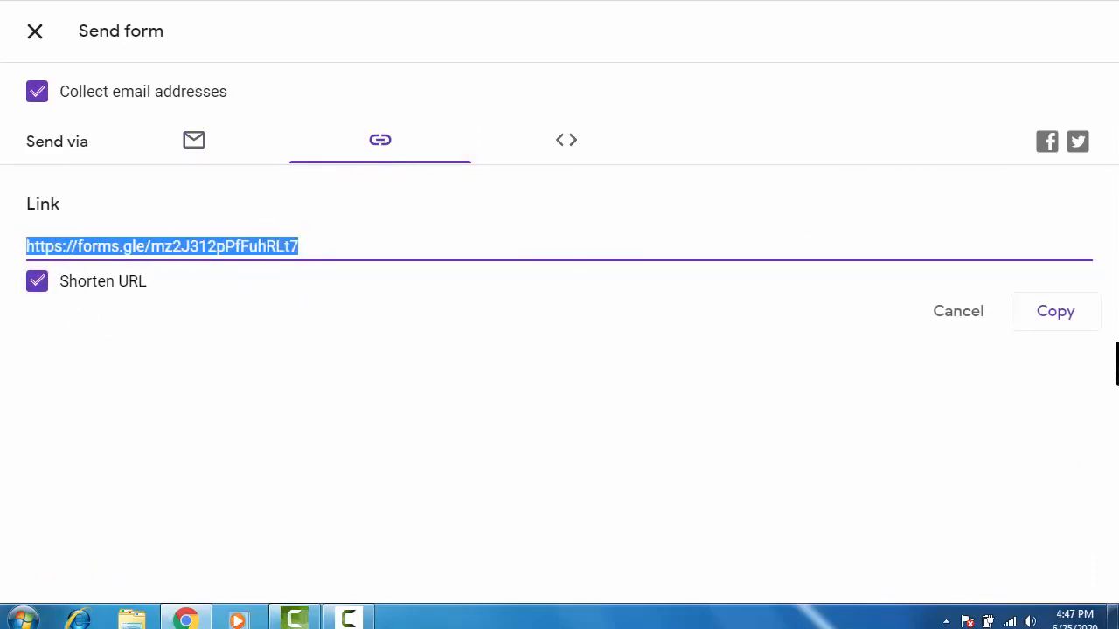
left_click(1046, 312)
left_click(985, 1)
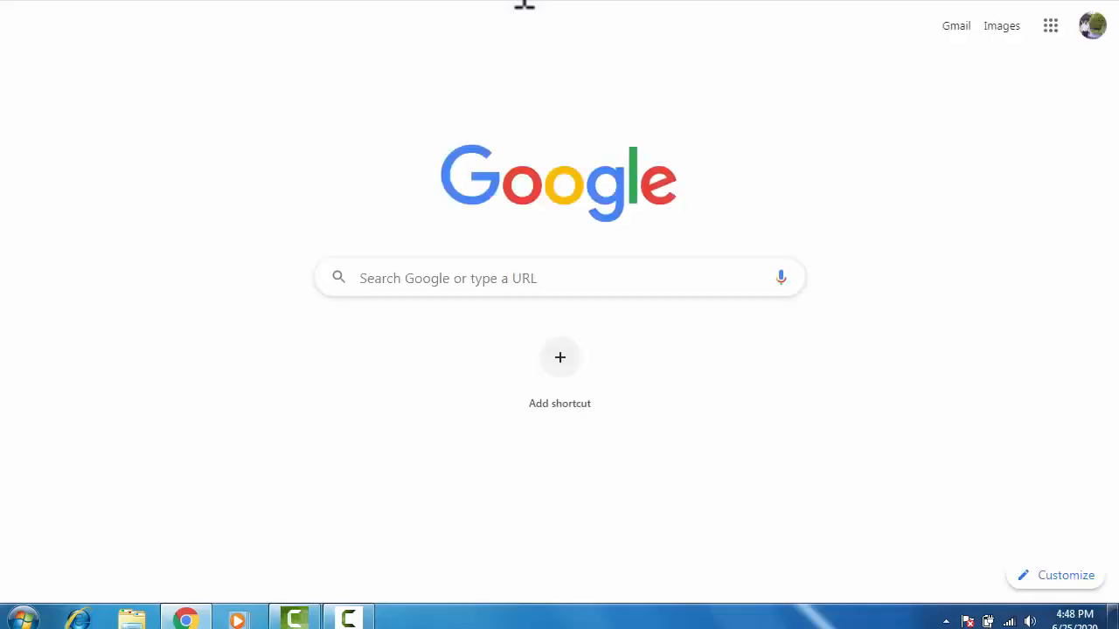
Paste the copied forms.gle Webinar form link into Chrome's address bar and load it.
right_click(525, 3)
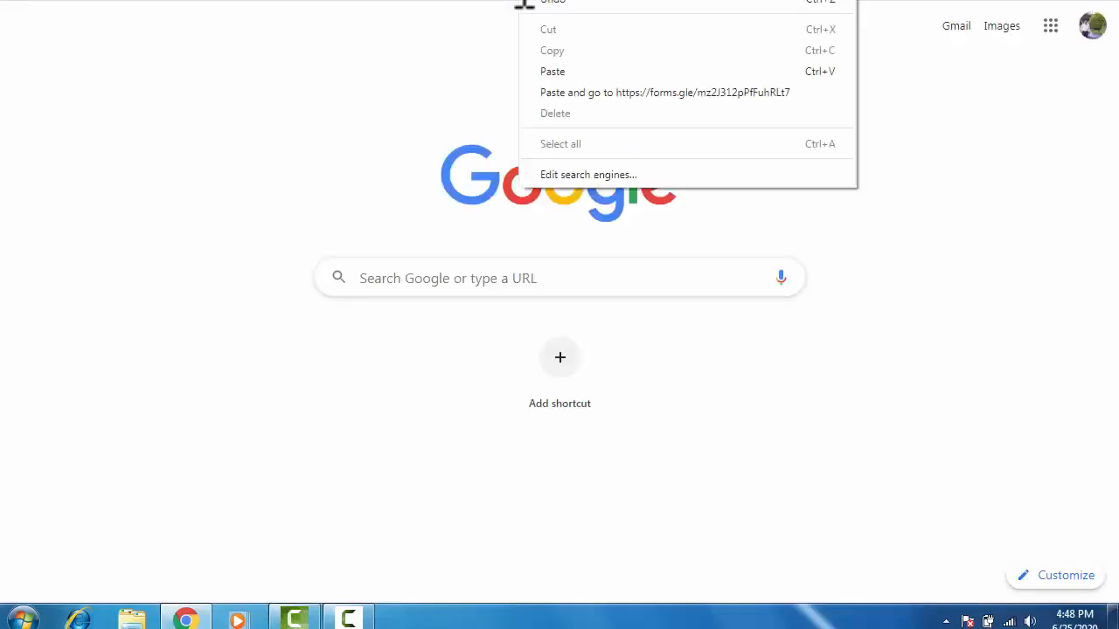
left_click(601, 71)
key("Return")
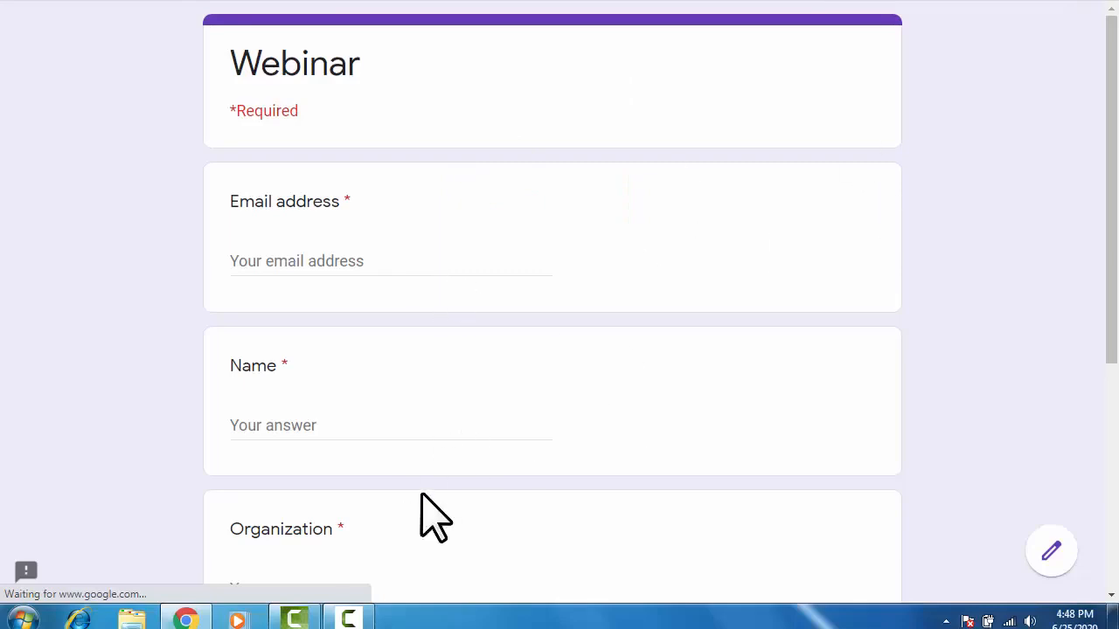
Fill the Webinar form's email with the saved address and enter the respondent's name.
scroll(421, 494, "down", 3)
scroll(421, 492, "down", 2)
scroll(421, 492, "up", 4)
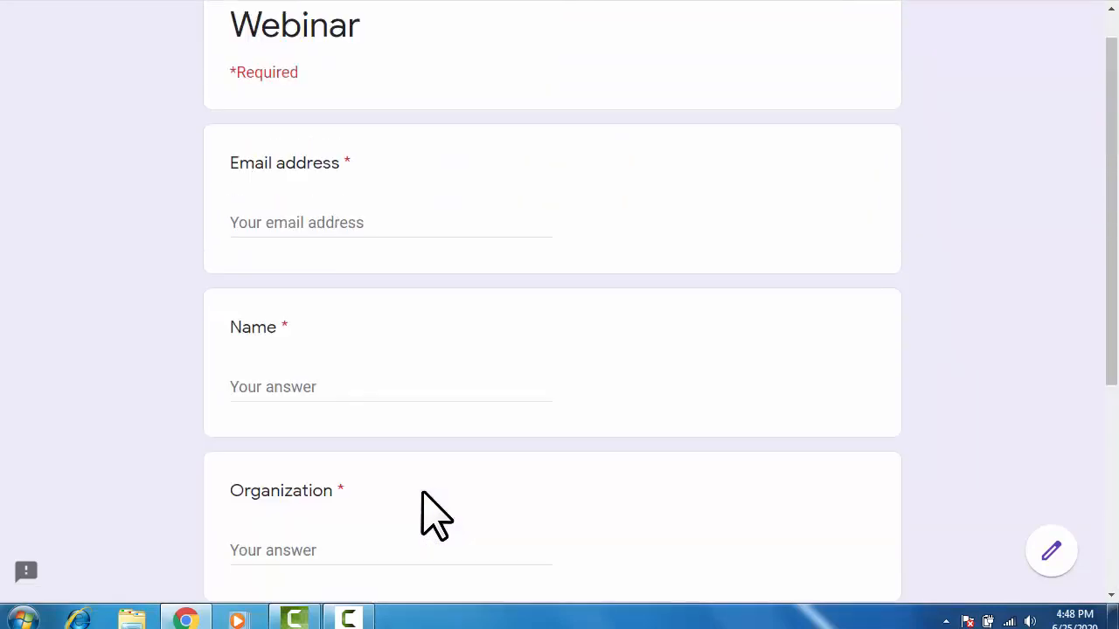
scroll(421, 492, "down", 4)
scroll(421, 493, "up", 5)
left_click(309, 222)
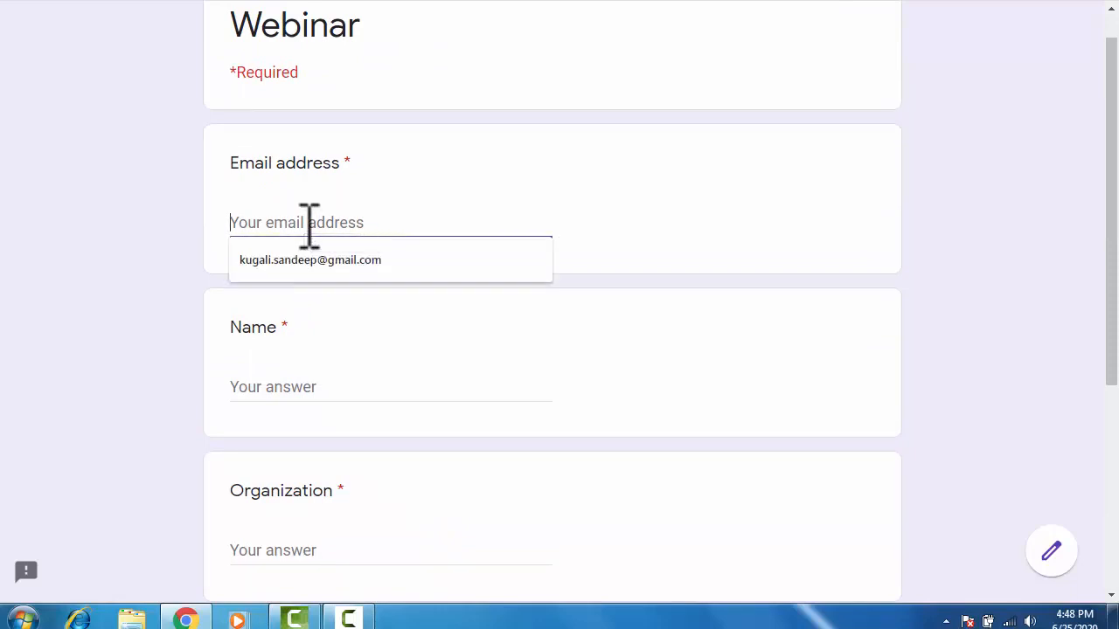
left_click(325, 282)
left_click(317, 387)
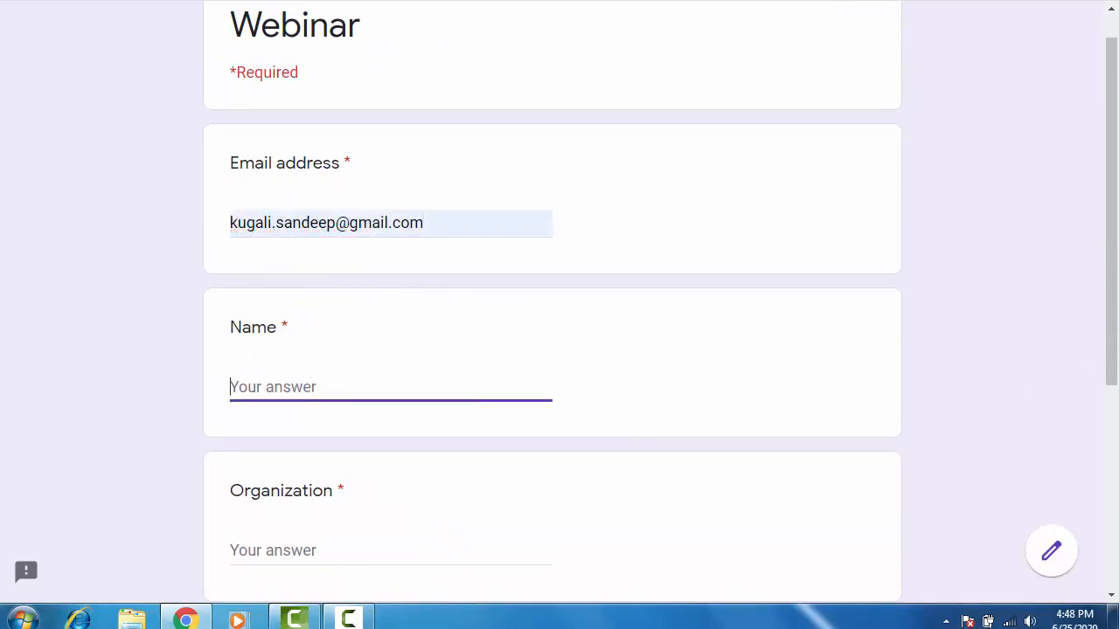
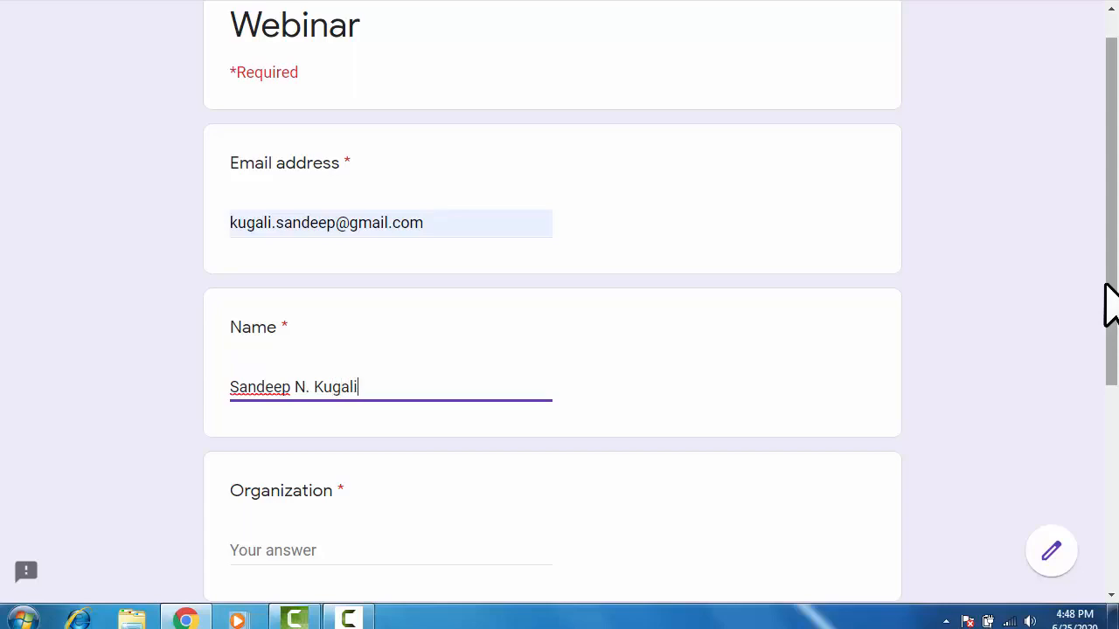
Enter 'Basaveshw' as the organization, submit the response, and return to the form editor.
scroll(1108, 454, "down", 3)
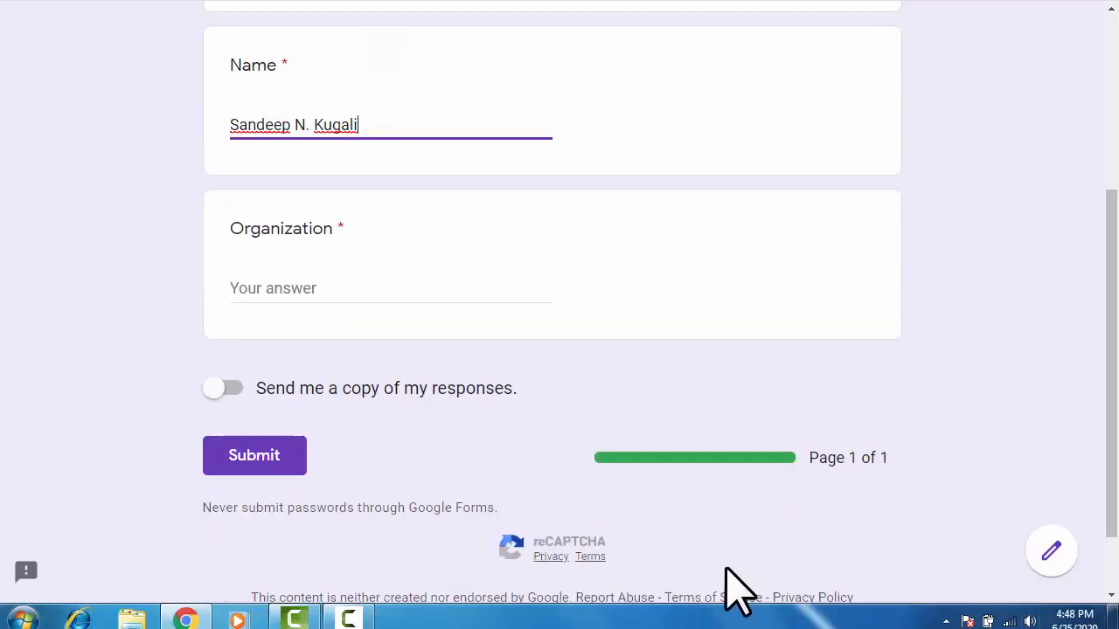
left_click(270, 290)
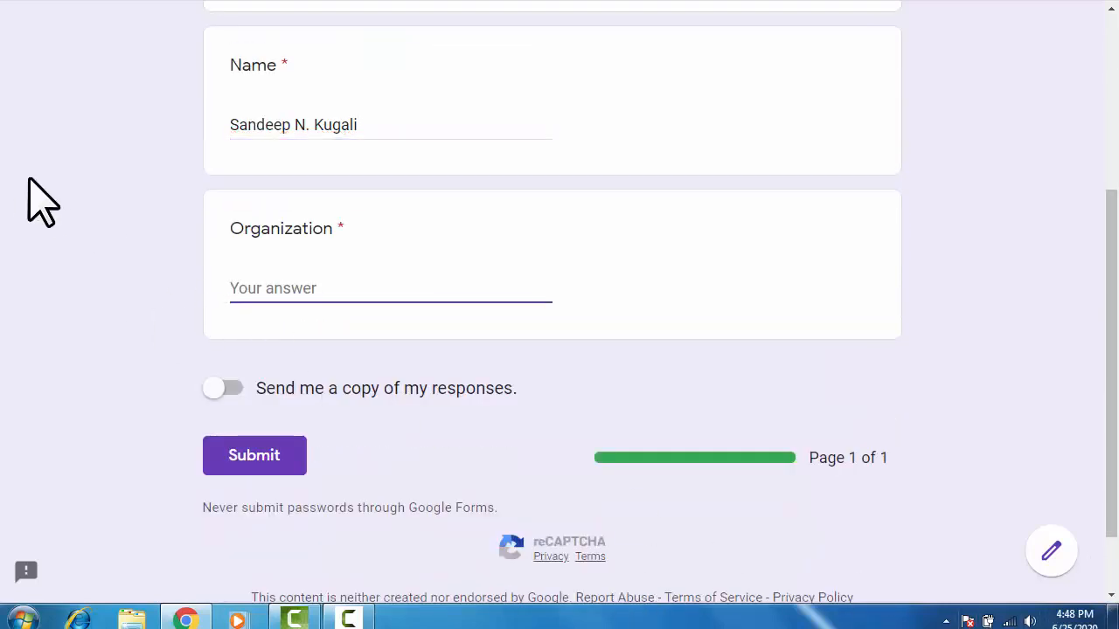
type("Basave")
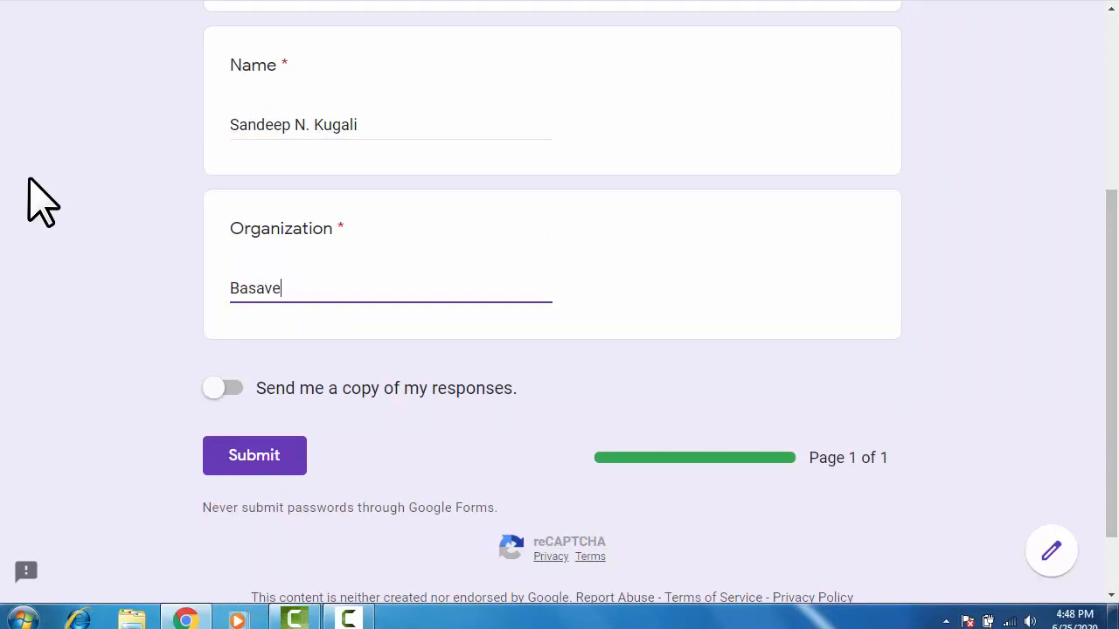
type("shwar Engg. College, Bagalkot")
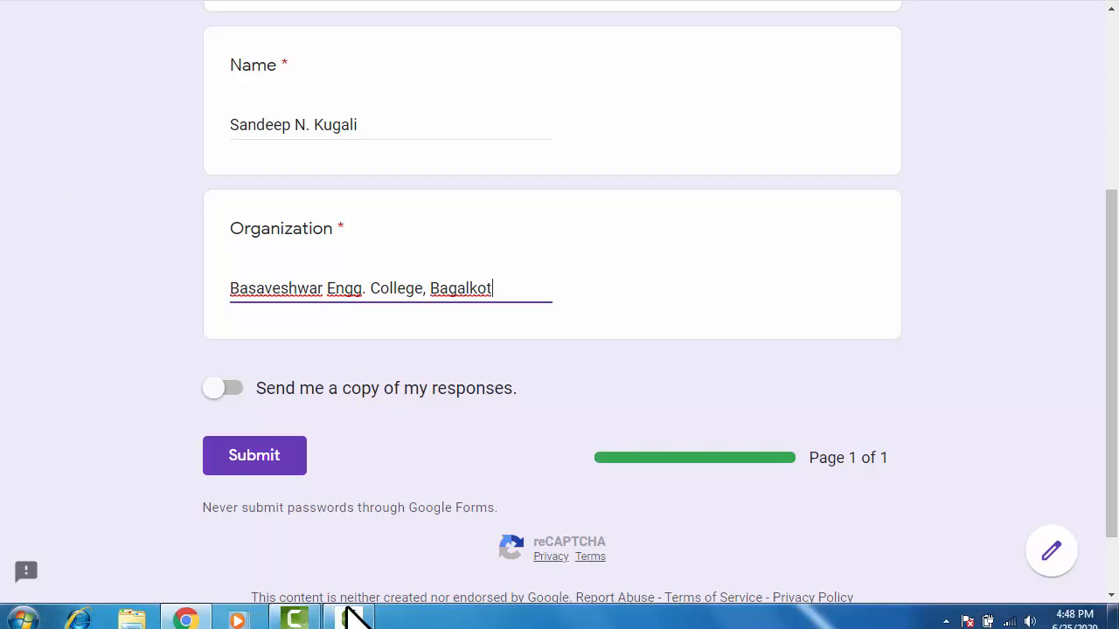
left_click(248, 458)
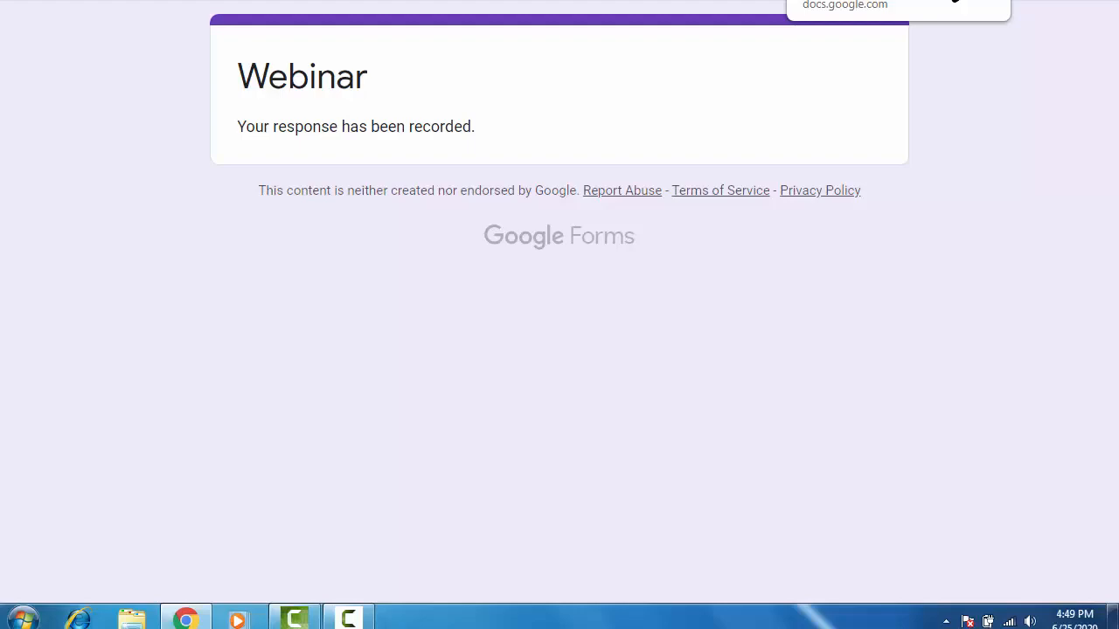
left_click(955, 2)
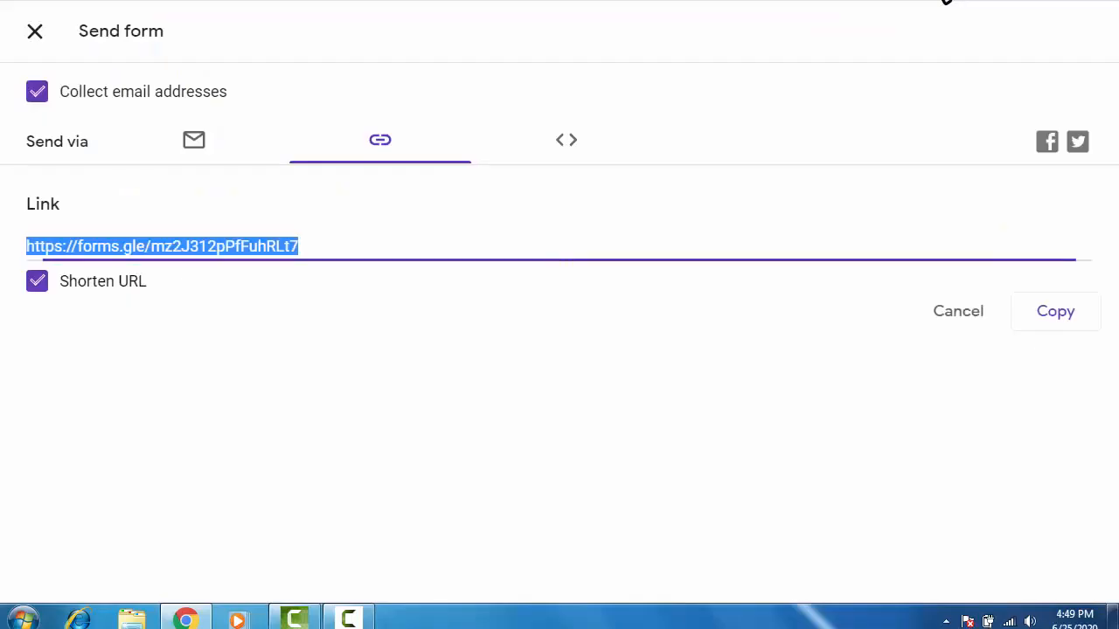
Close the Send form dialog, open the 'Here is your Certificate' email and preview Certificate.pdf.
left_click(35, 34)
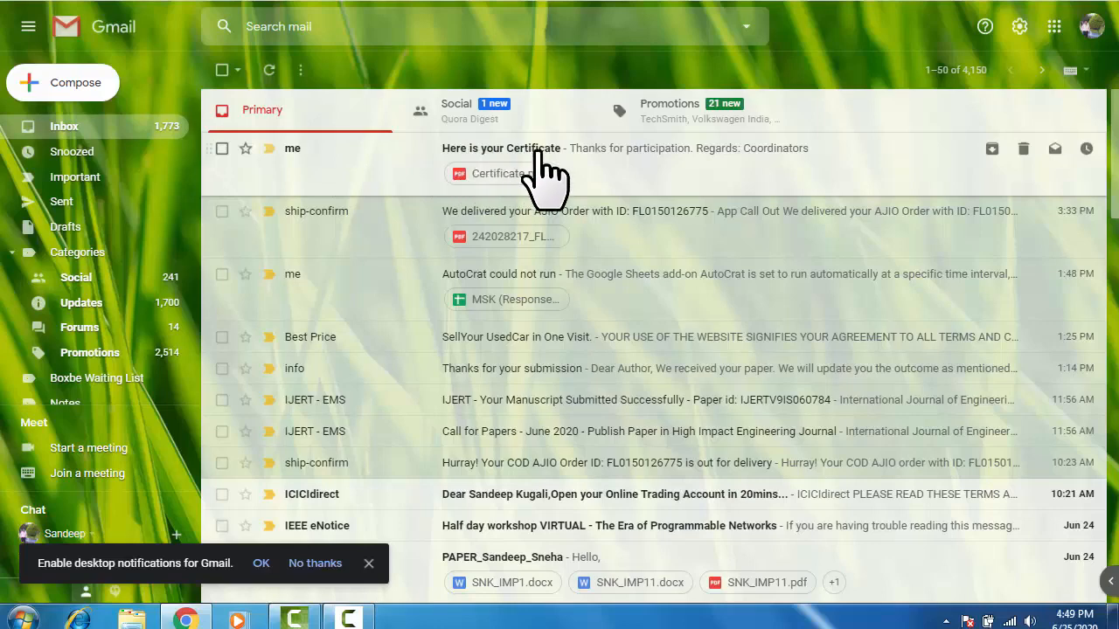
left_click(673, 157)
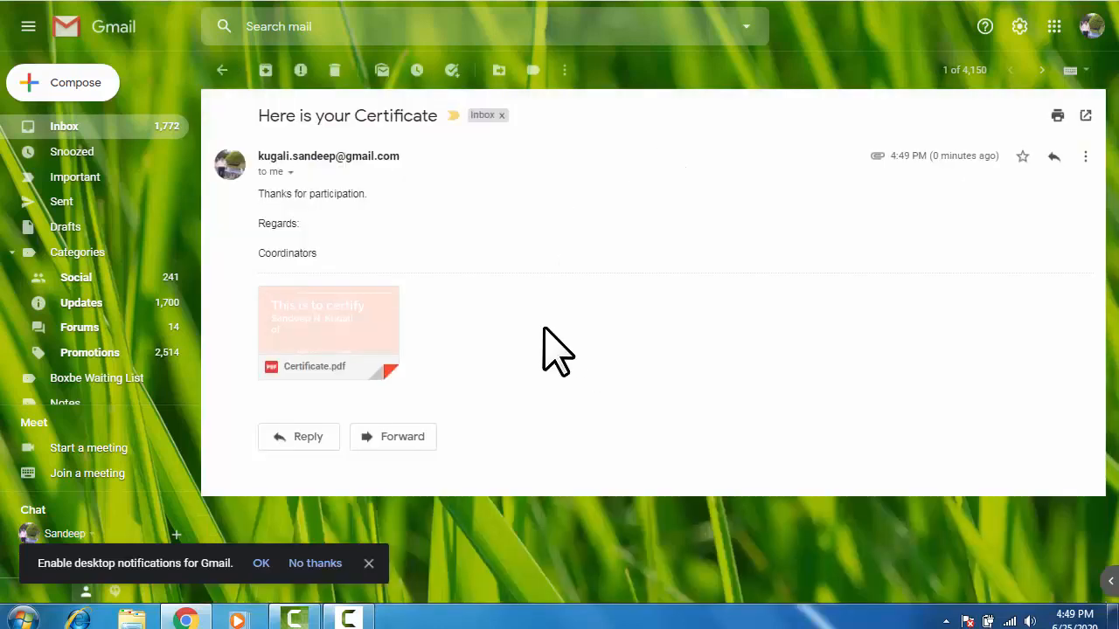
mouse_move(311, 338)
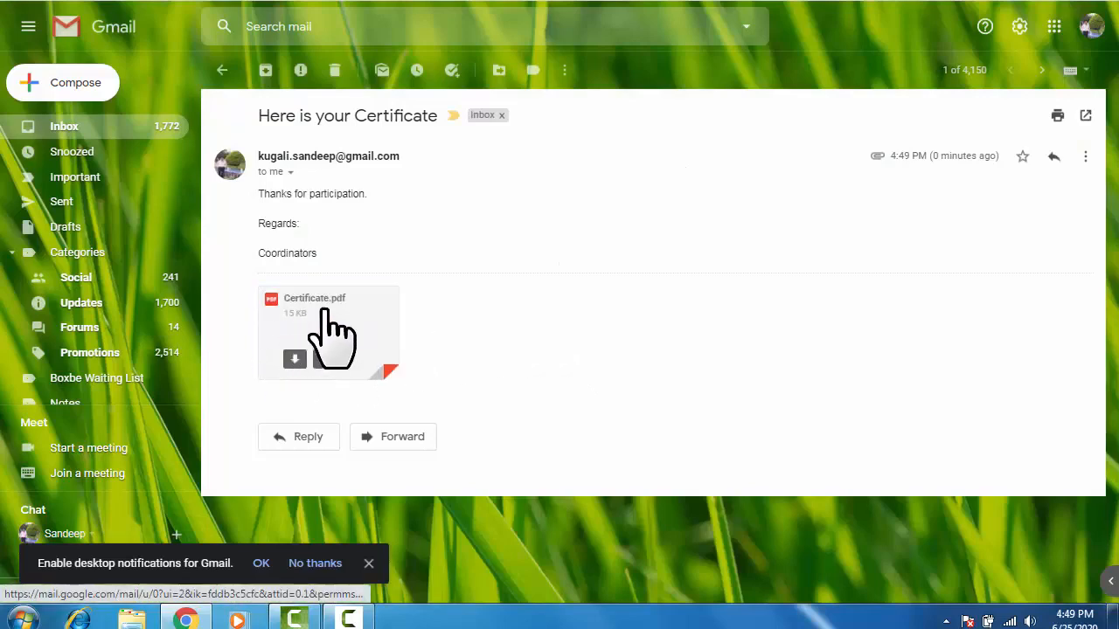
left_click(325, 313)
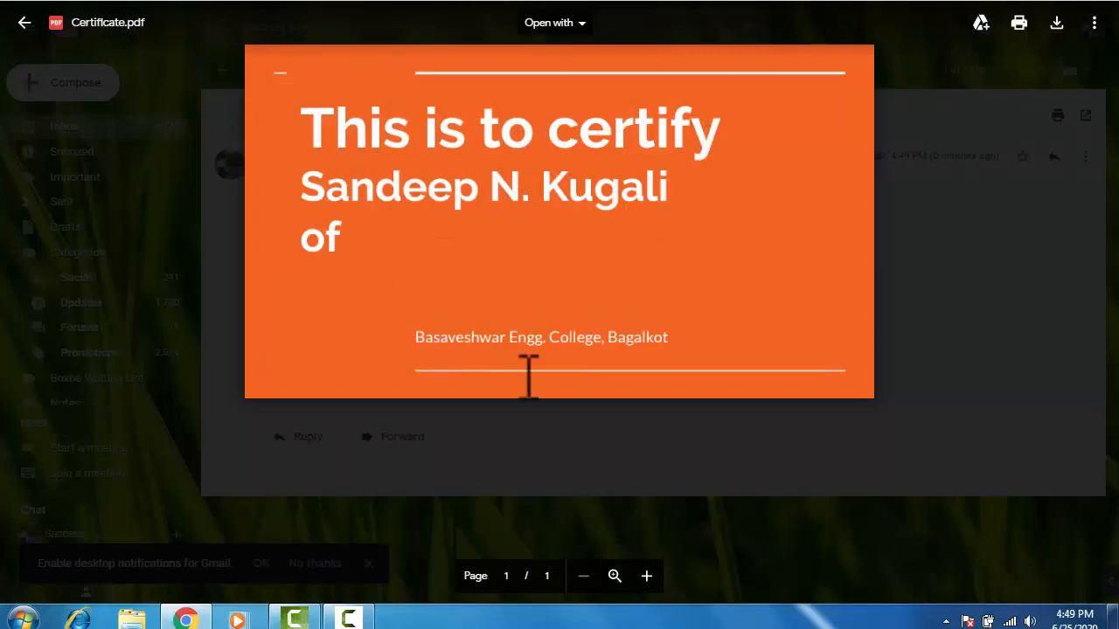
Check the respondent's name on the certificate, then close the Certificate.pdf preview.
left_click_drag(309, 200, 617, 192)
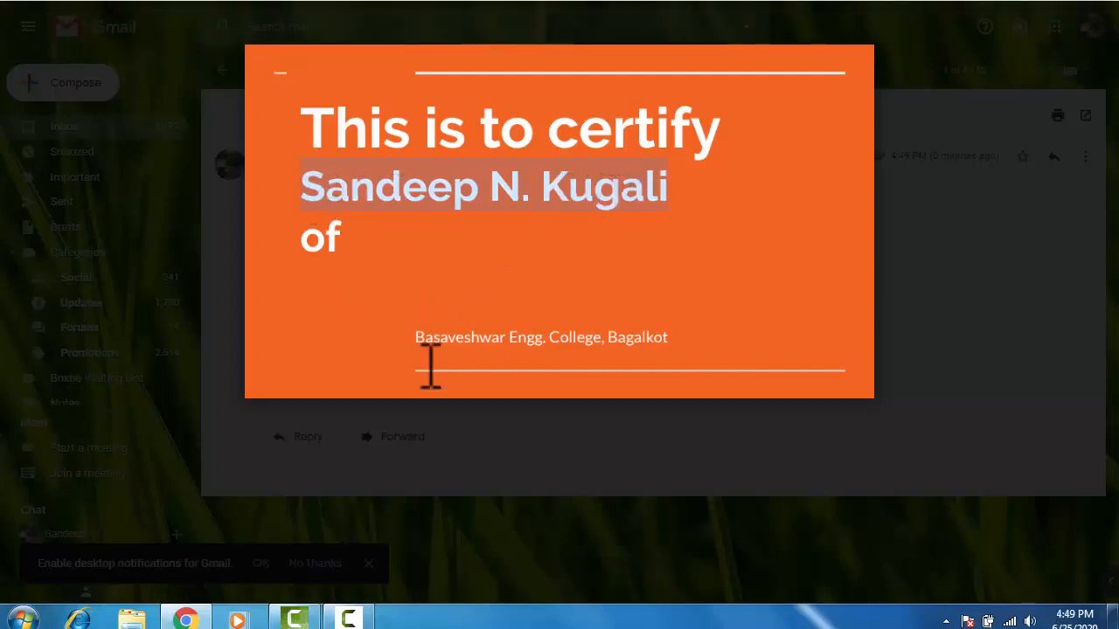
left_click(443, 332)
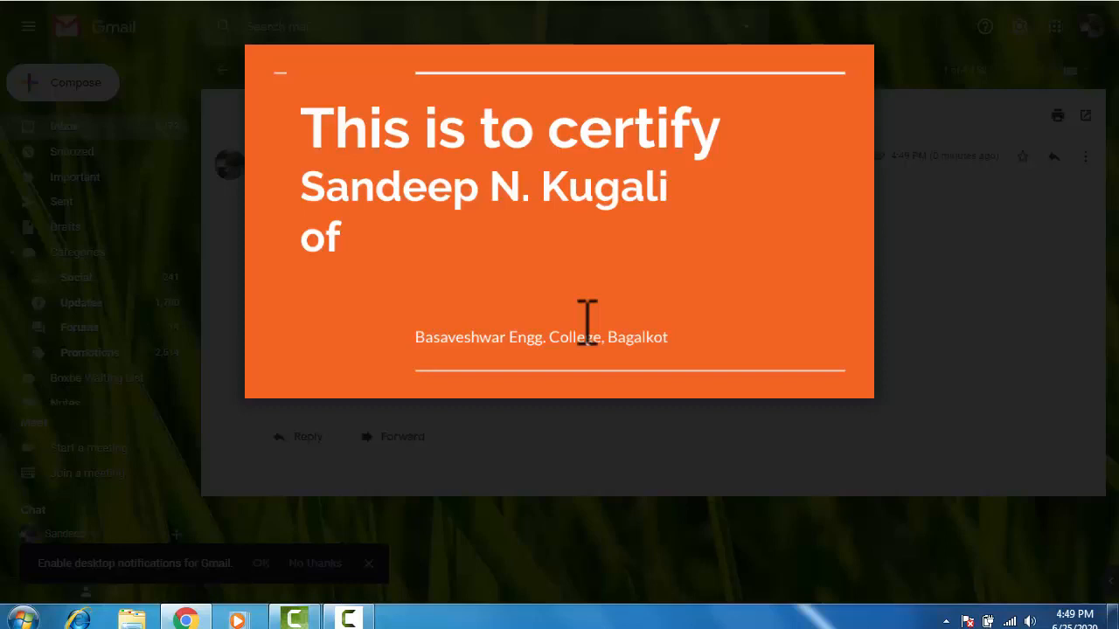
key("Escape")
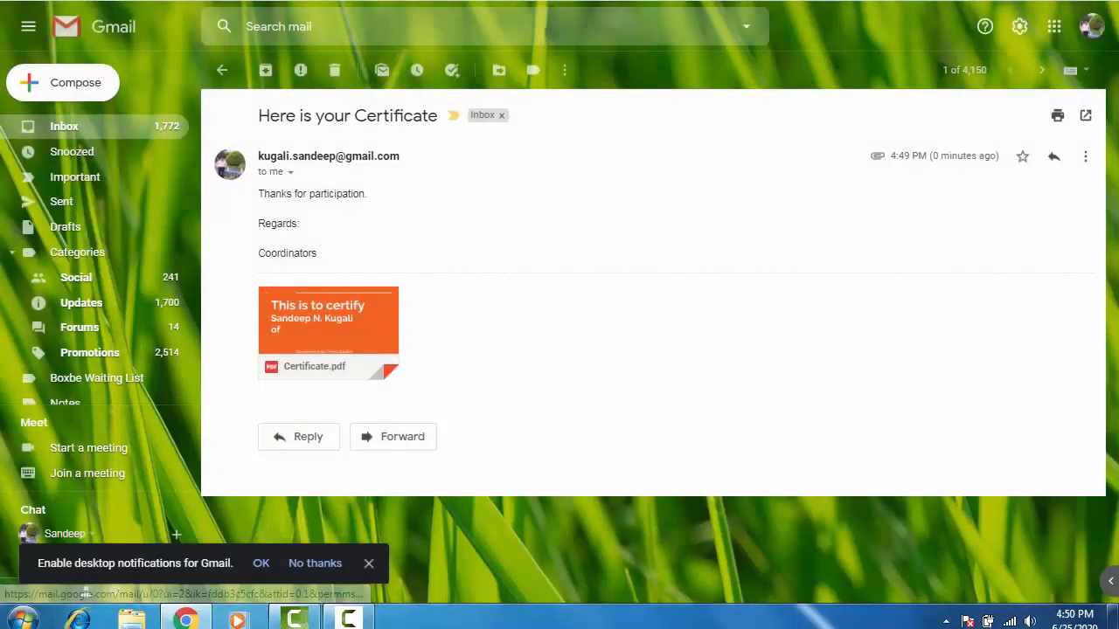